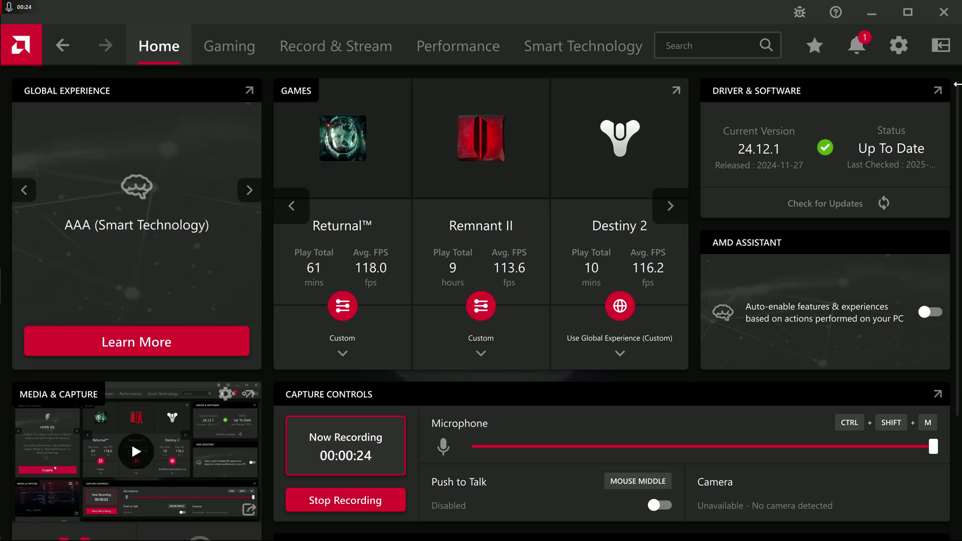
- Open Adrenalin's System settings showing software 24.12.1, Radeon RX 7900 XT and 32 GB RAM
{"action": "left_click", "coordinate": [903, 49]}
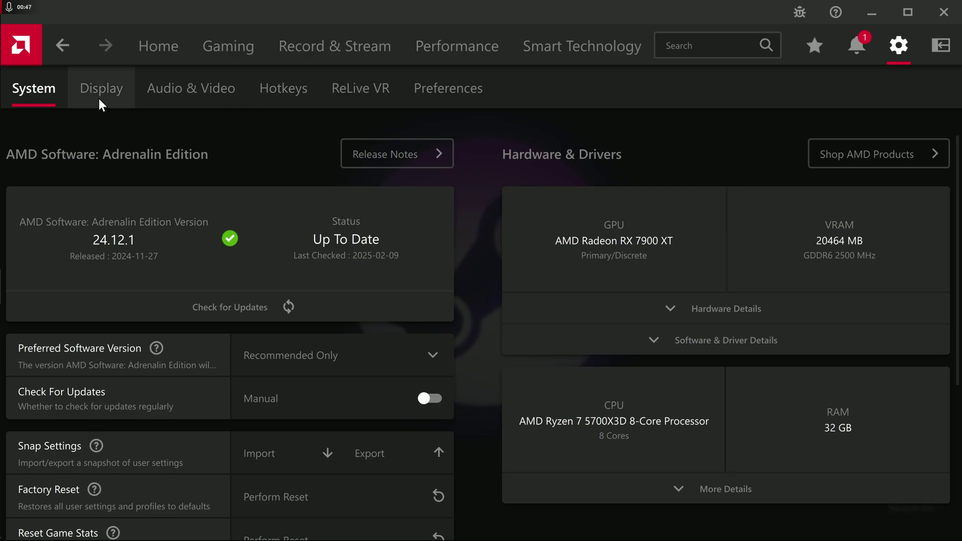
- Review the Preferences options: In-Game Overlay enabled, Web Browser, Advertisements, Toast Notifications and Tutorials disabled
{"action": "left_click", "coordinate": [446, 86]}
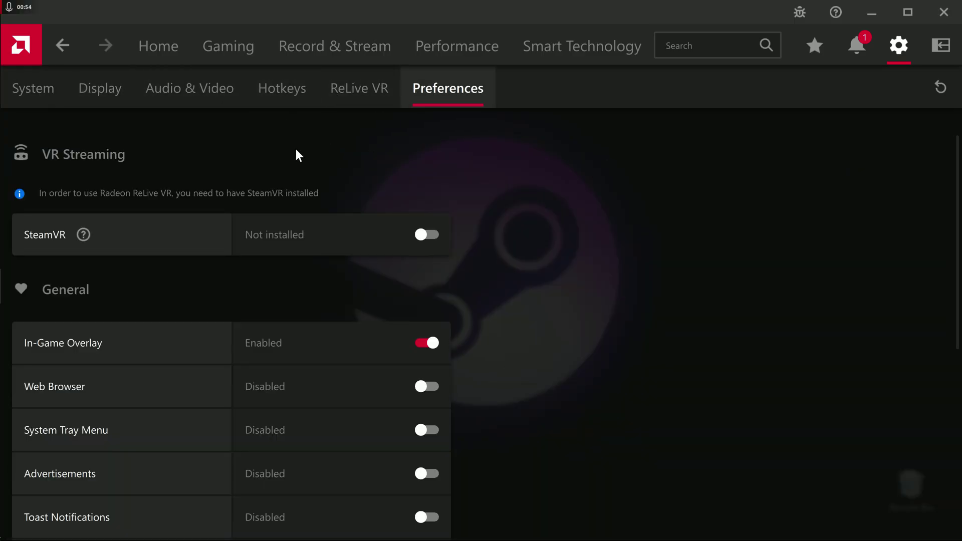
{"action": "scroll", "coordinate": [310, 196], "scroll_direction": "down", "scroll_amount": 1}
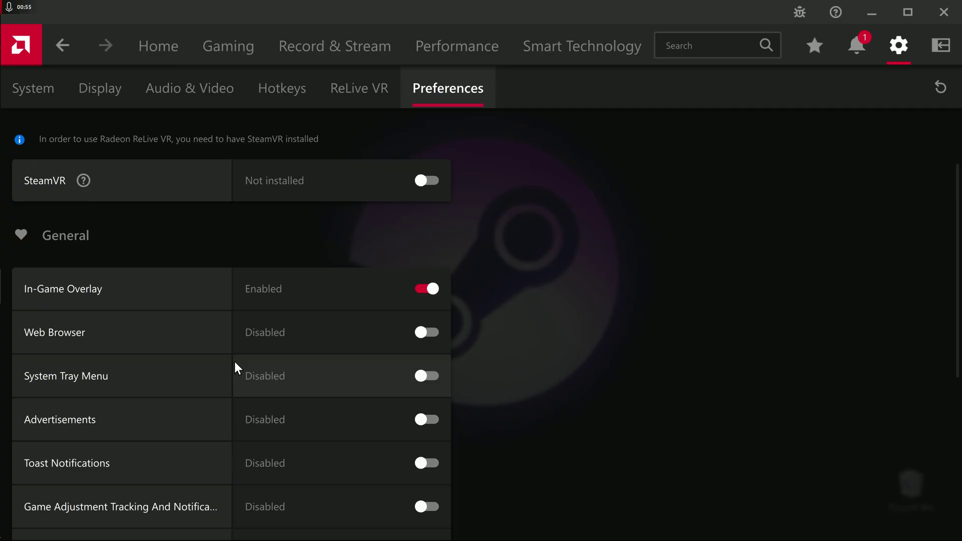
{"action": "scroll", "coordinate": [186, 414], "scroll_direction": "down", "scroll_amount": 2}
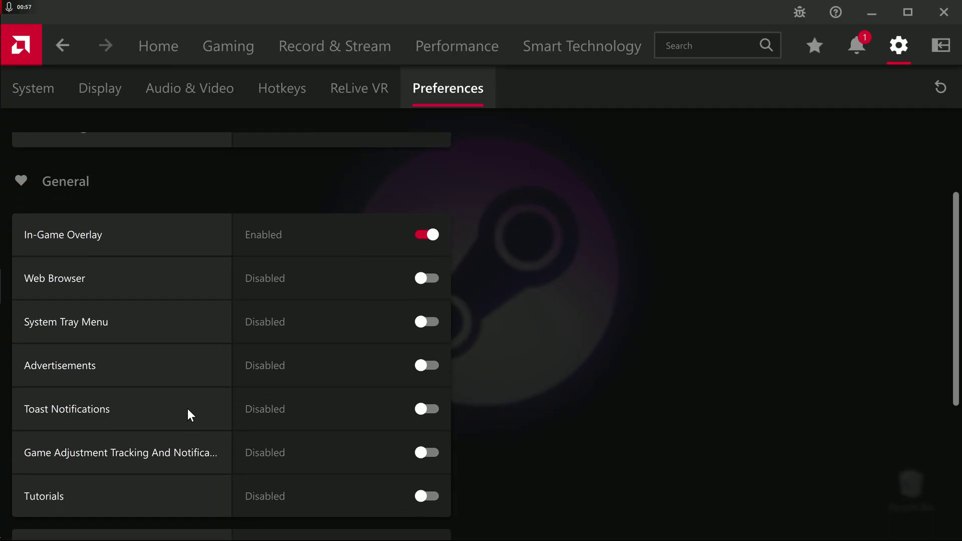
{"action": "scroll", "coordinate": [189, 405], "scroll_direction": "down", "scroll_amount": 1}
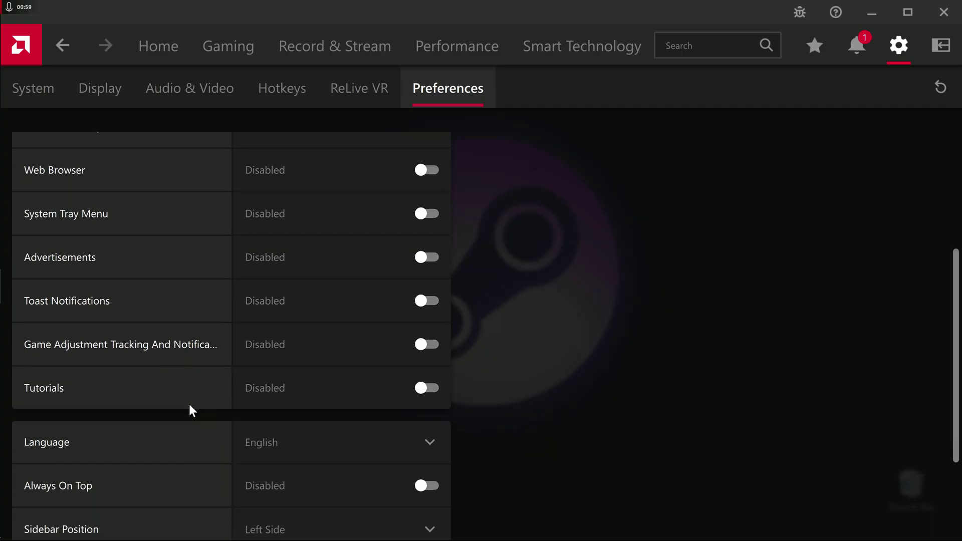
{"action": "scroll", "coordinate": [461, 349], "scroll_direction": "up", "scroll_amount": 2}
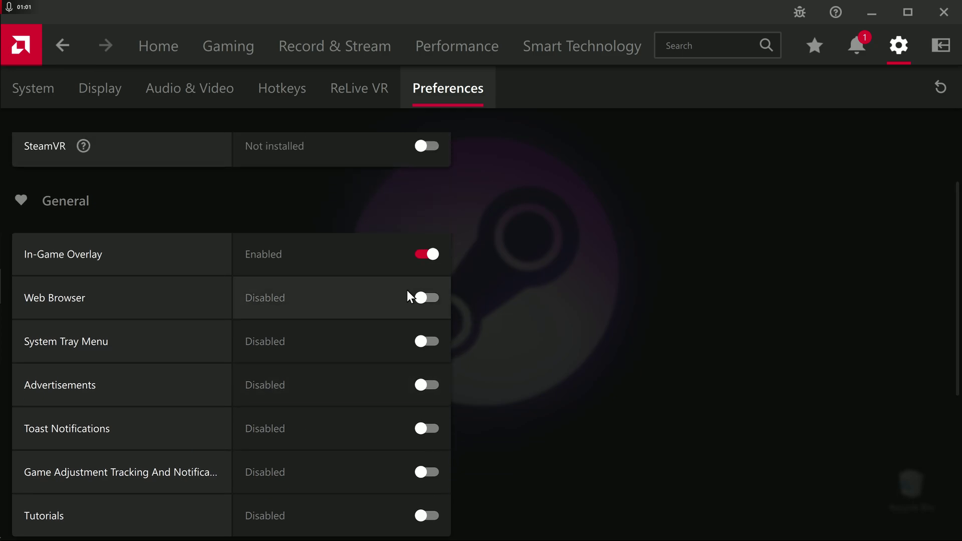
{"action": "scroll", "coordinate": [507, 287], "scroll_direction": "down", "scroll_amount": 2}
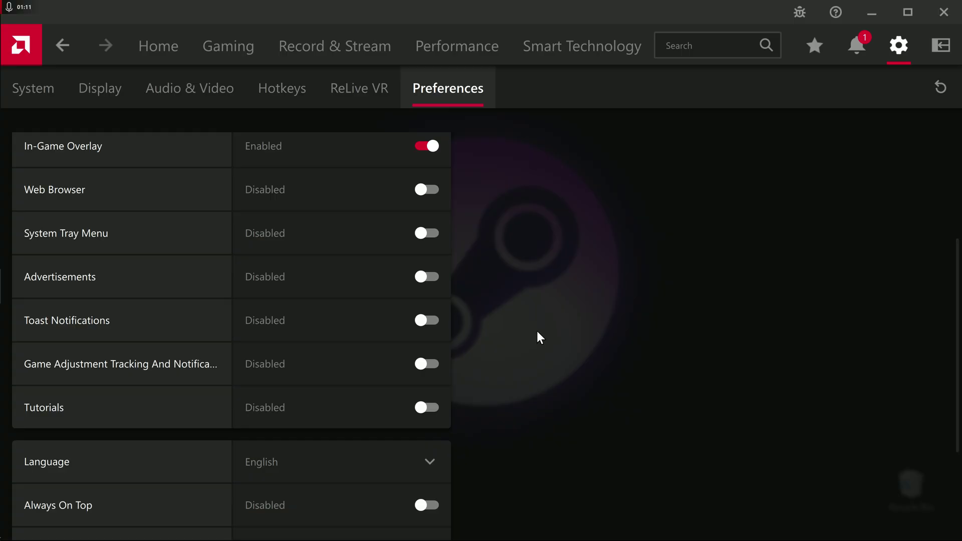
{"action": "scroll", "coordinate": [536, 330], "scroll_direction": "down", "scroll_amount": 4}
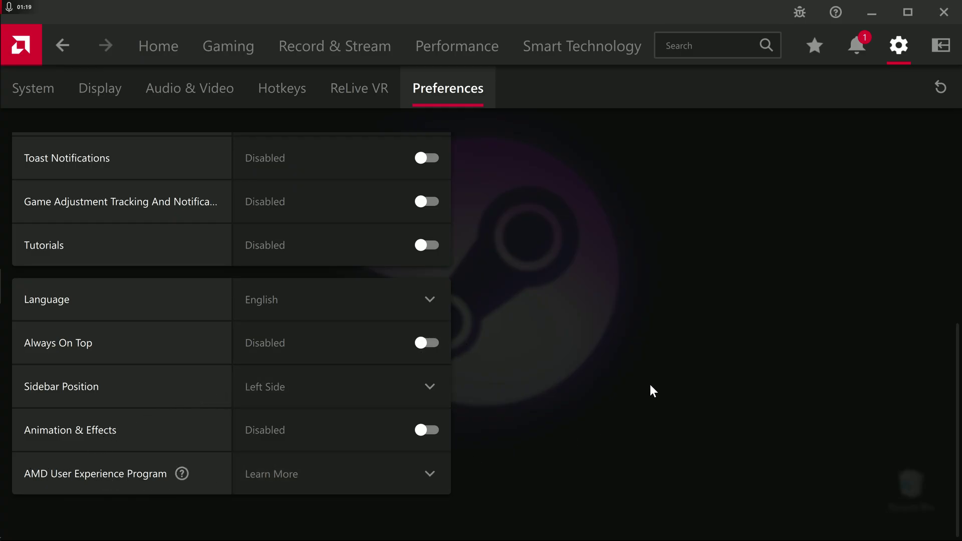
{"action": "scroll", "coordinate": [650, 385], "scroll_direction": "up", "scroll_amount": 9}
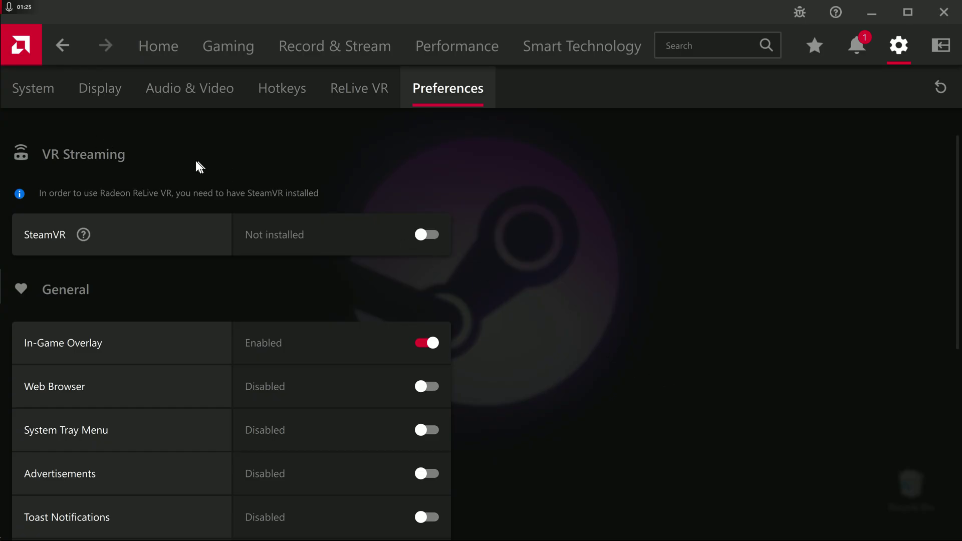
- Review the Sony TV display settings: VRR enabled and Custom Color on at 7500 color temperature
{"action": "left_click", "coordinate": [97, 99]}
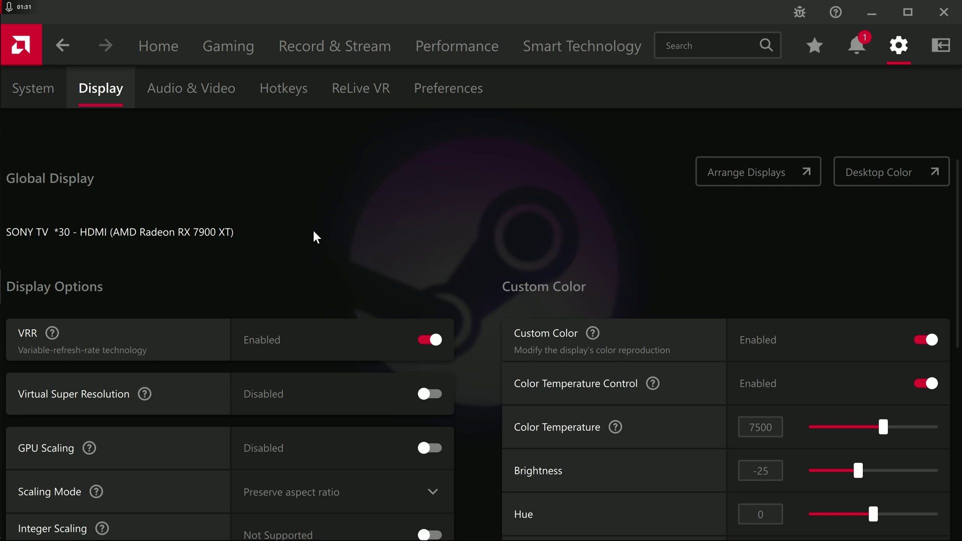
{"action": "scroll", "coordinate": [313, 233], "scroll_direction": "down", "scroll_amount": 3}
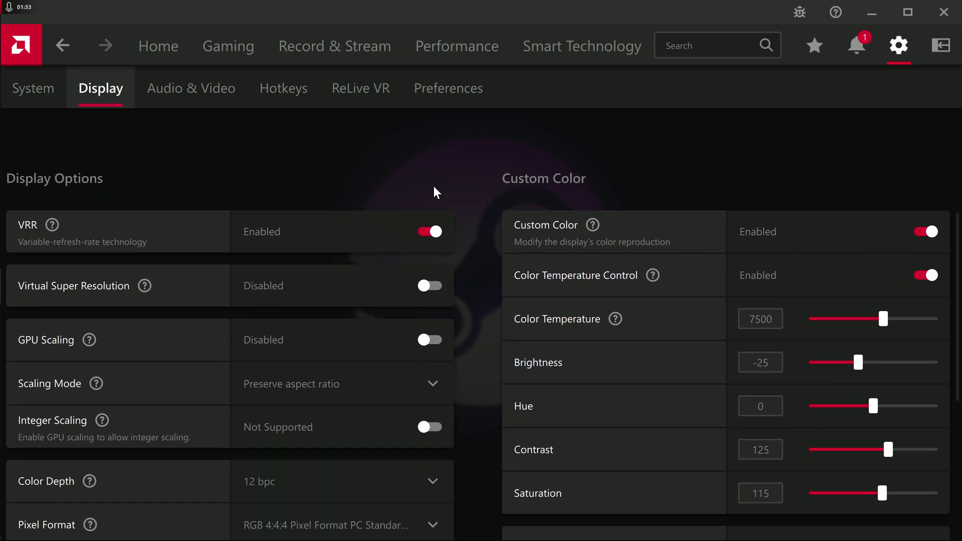
{"action": "scroll", "coordinate": [550, 185], "scroll_direction": "down", "scroll_amount": 3}
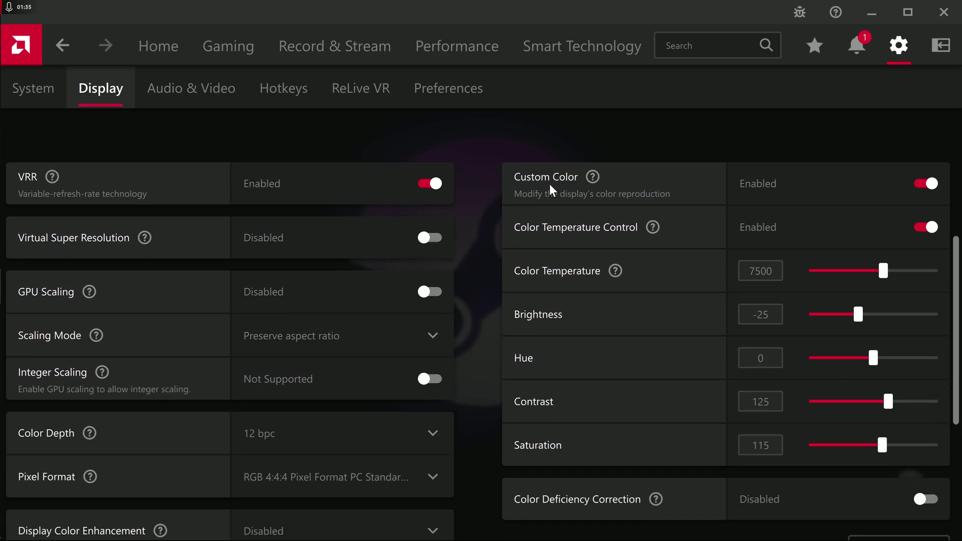
{"action": "scroll", "coordinate": [503, 188], "scroll_direction": "up", "scroll_amount": 6}
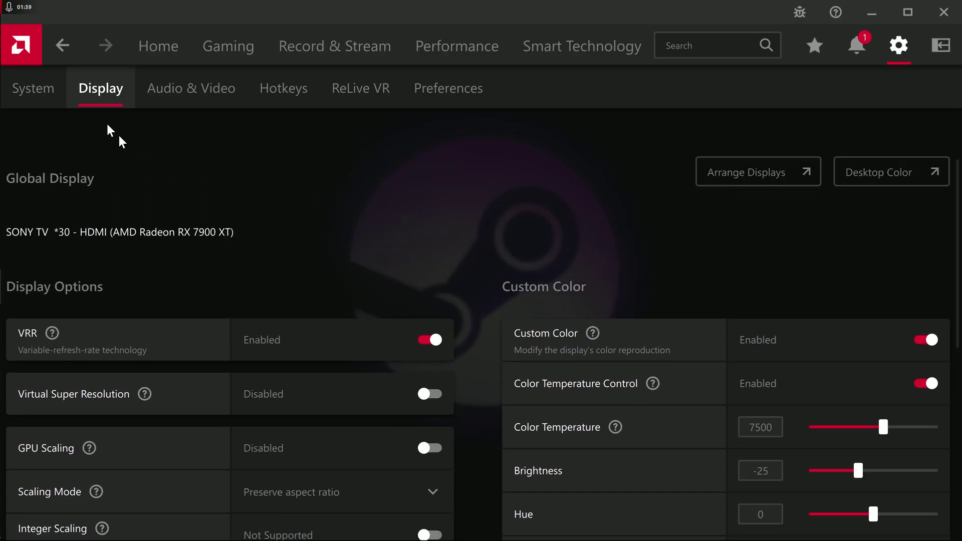
- Review Gaming > Graphics global options: Custom profile with Super Resolution, Fluid Motion Frames 2 and Anti-Lag off
{"action": "left_click", "coordinate": [249, 50]}
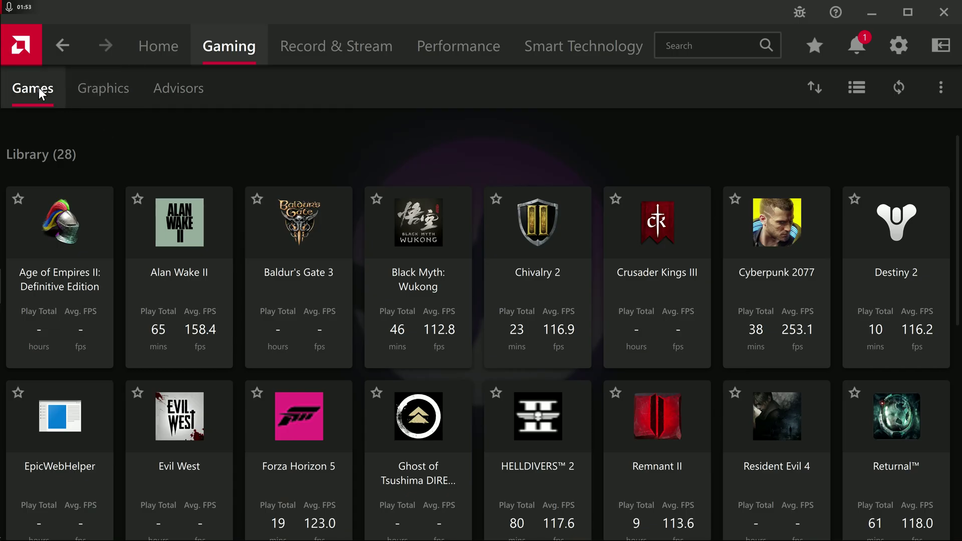
{"action": "left_click", "coordinate": [122, 88]}
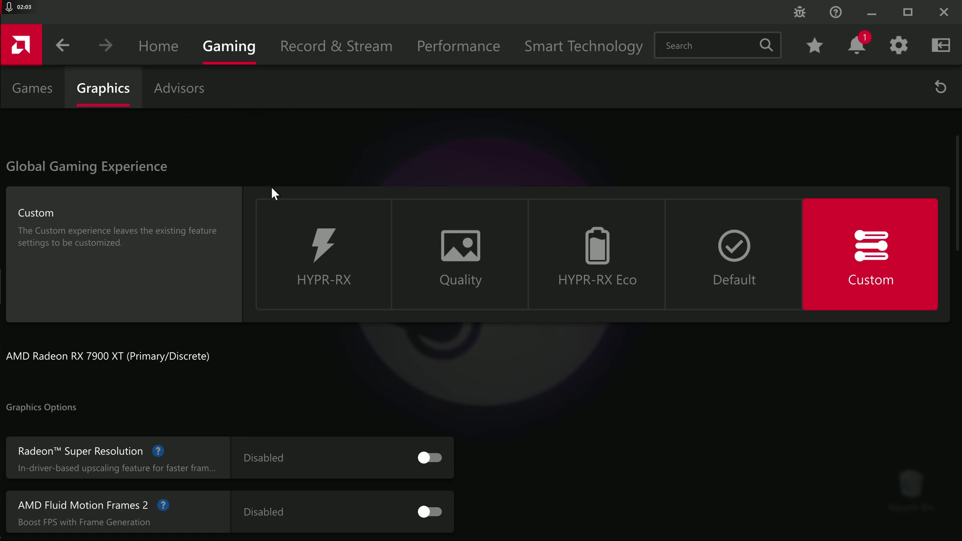
{"action": "scroll", "coordinate": [271, 190], "scroll_direction": "down", "scroll_amount": 3}
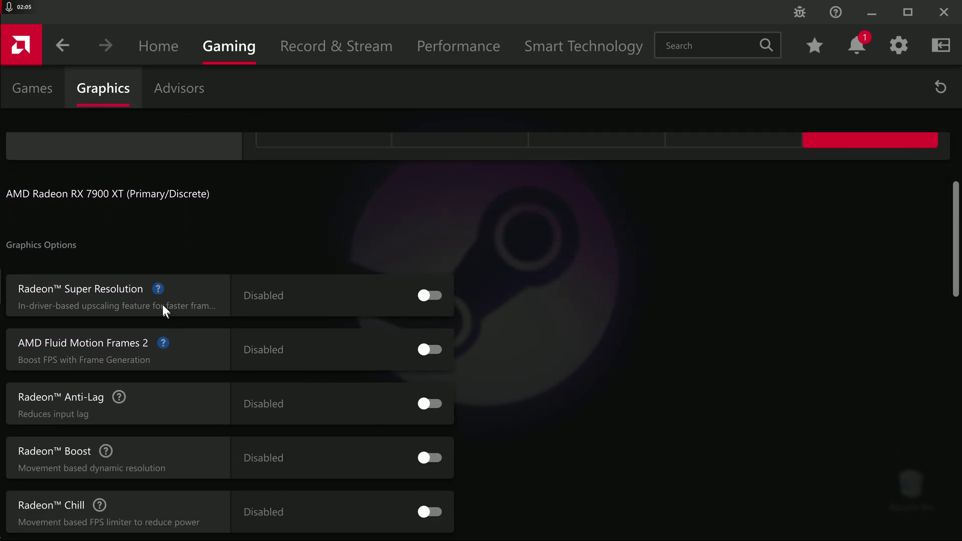
{"action": "scroll", "coordinate": [65, 301], "scroll_direction": "down", "scroll_amount": 1}
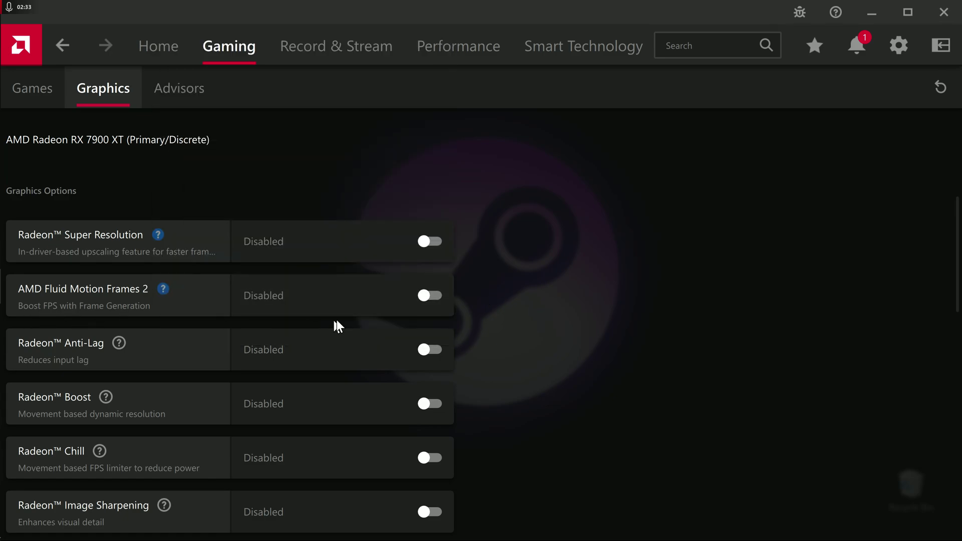
{"action": "scroll", "coordinate": [380, 175], "scroll_direction": "up", "scroll_amount": 5}
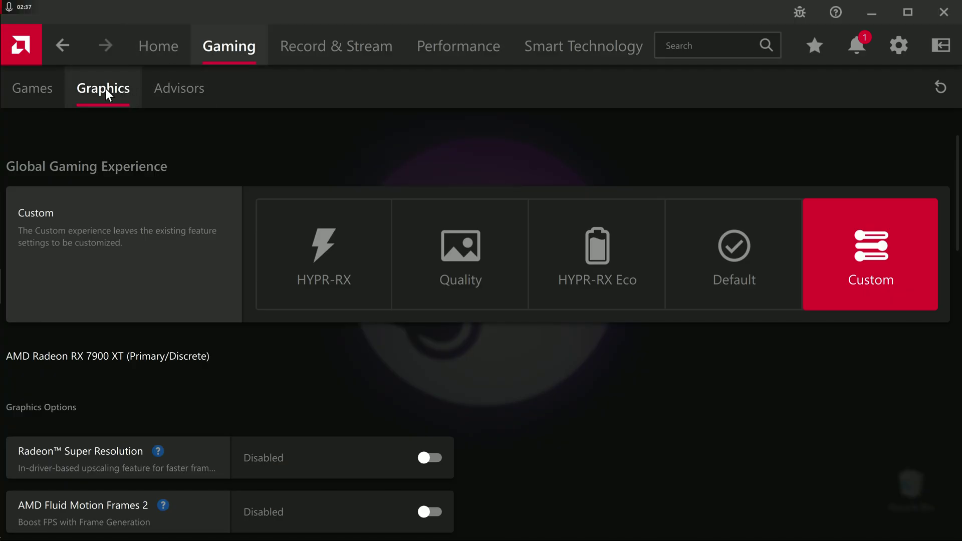
{"action": "scroll", "coordinate": [382, 400], "scroll_direction": "down", "scroll_amount": 3}
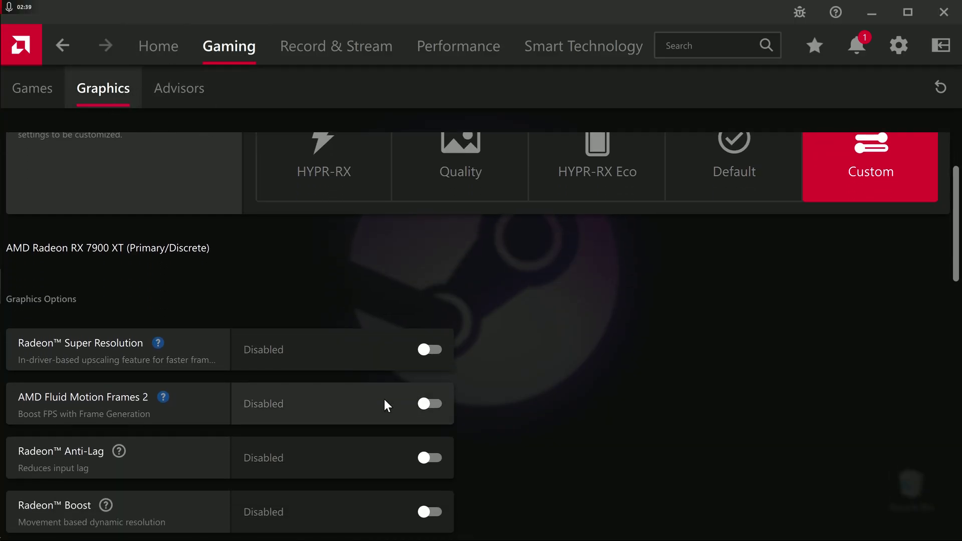
{"action": "scroll", "coordinate": [385, 371], "scroll_direction": "down", "scroll_amount": 9}
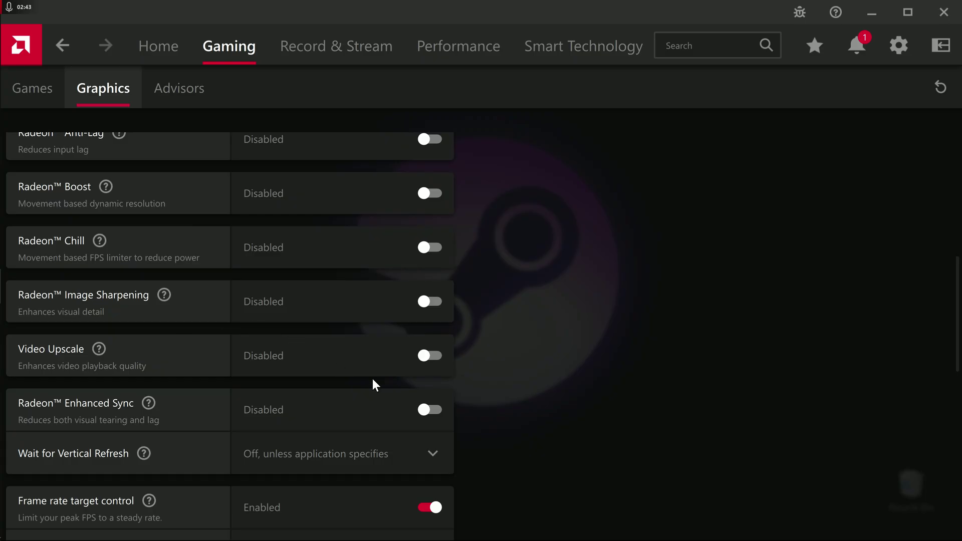
{"action": "scroll", "coordinate": [270, 360], "scroll_direction": "down", "scroll_amount": 5}
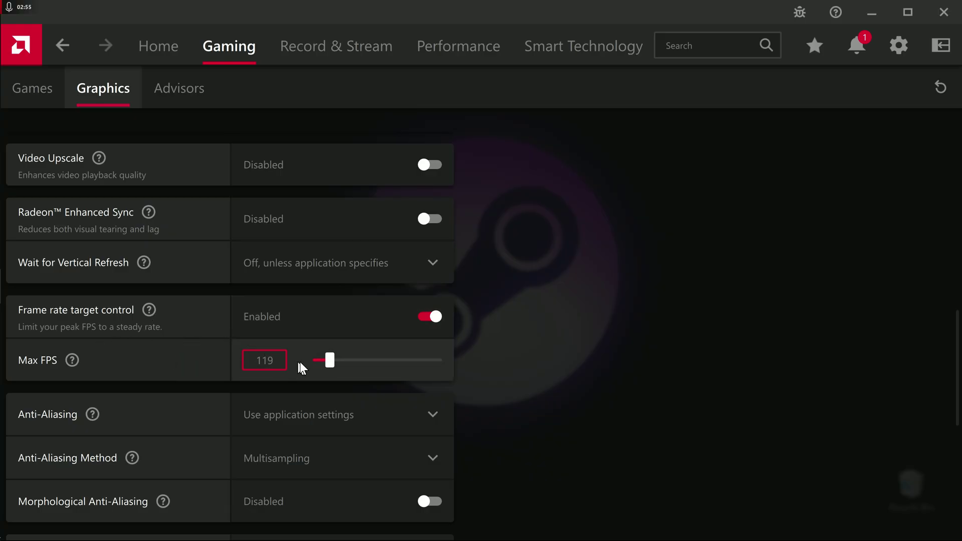
{"action": "scroll", "coordinate": [306, 346], "scroll_direction": "down", "scroll_amount": 4}
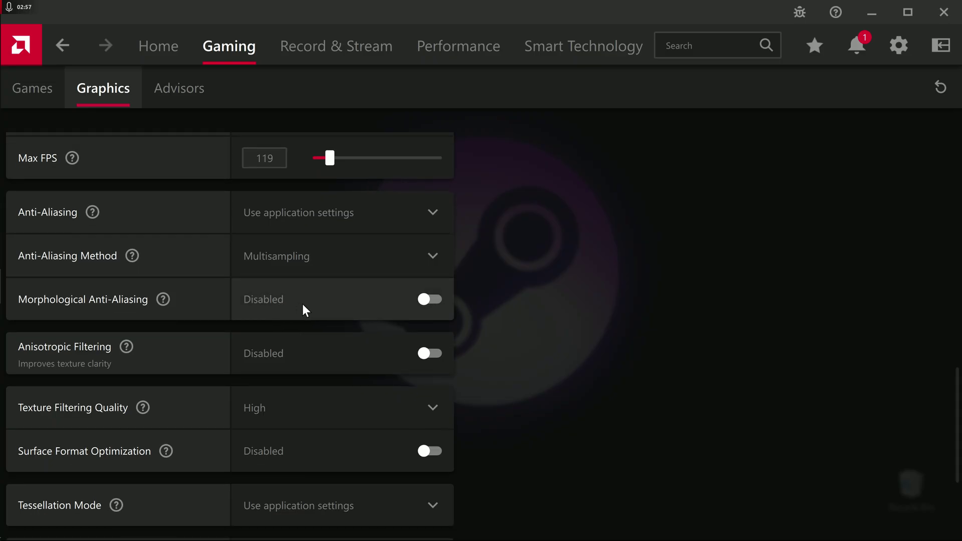
{"action": "scroll", "coordinate": [506, 310], "scroll_direction": "up", "scroll_amount": 9}
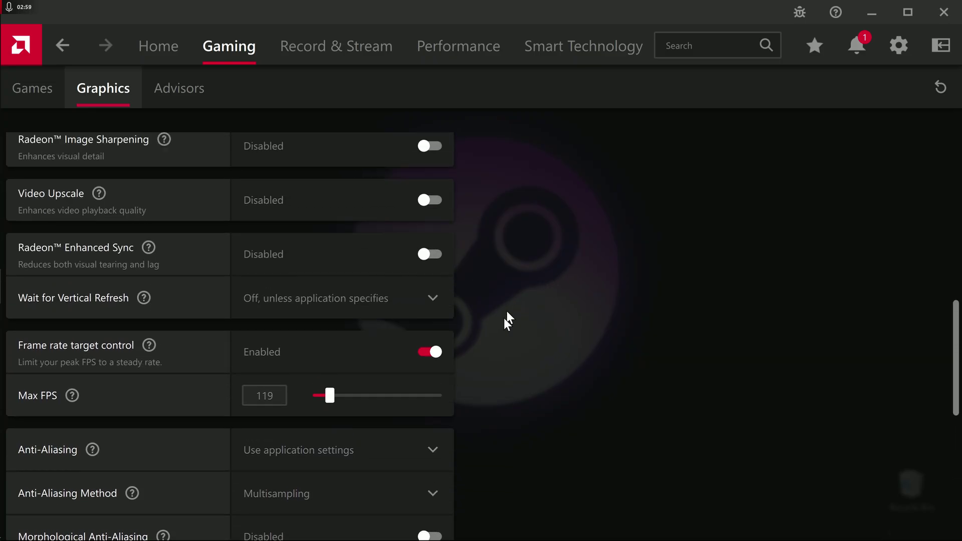
{"action": "scroll", "coordinate": [516, 290], "scroll_direction": "down", "scroll_amount": 3}
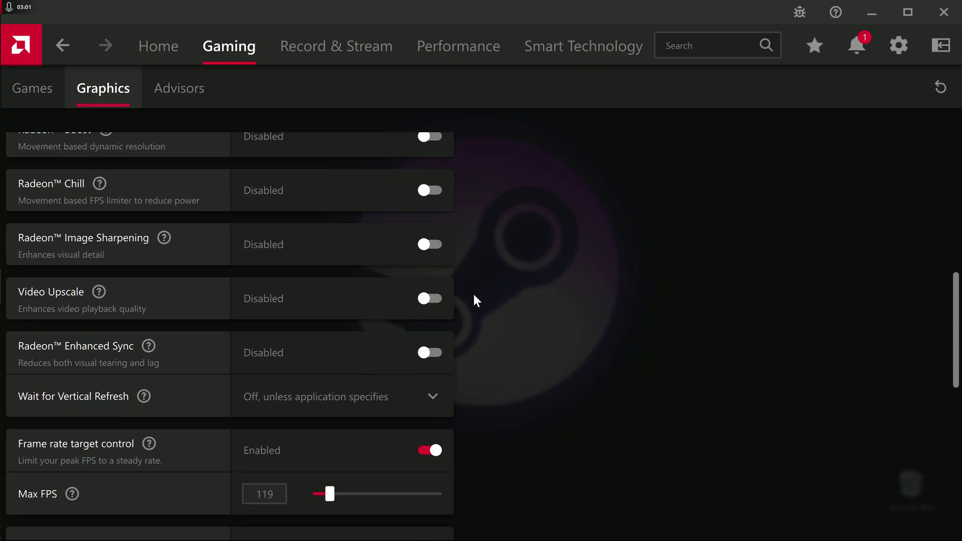
{"action": "scroll", "coordinate": [224, 383], "scroll_direction": "up", "scroll_amount": 10}
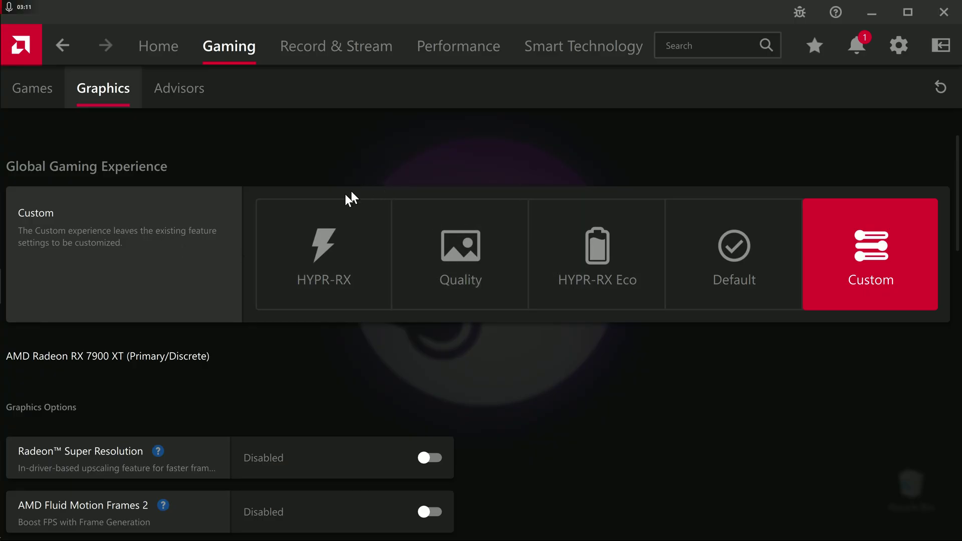
{"action": "scroll", "coordinate": [214, 336], "scroll_direction": "down", "scroll_amount": 2}
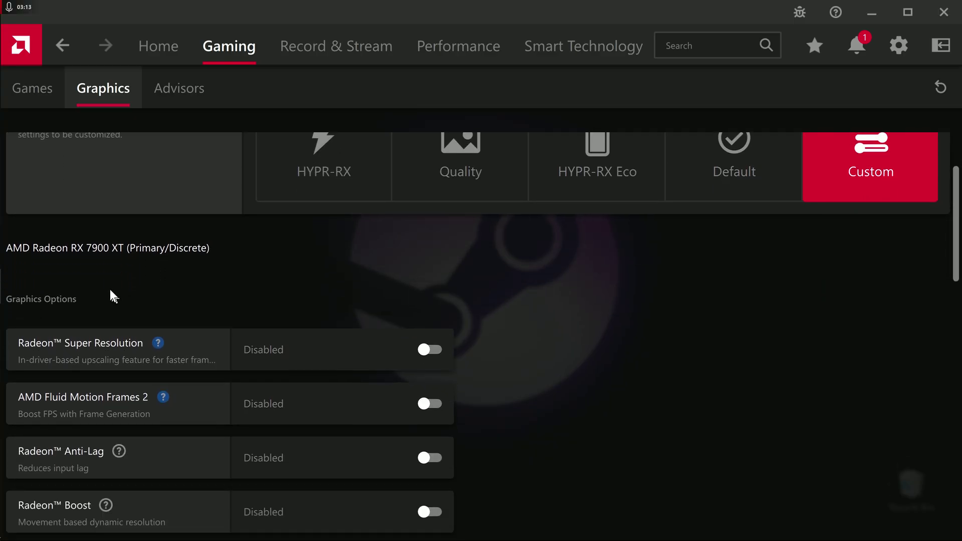
{"action": "scroll", "coordinate": [369, 425], "scroll_direction": "up", "scroll_amount": 2}
{"action": "scroll", "coordinate": [380, 403], "scroll_direction": "down", "scroll_amount": 1}
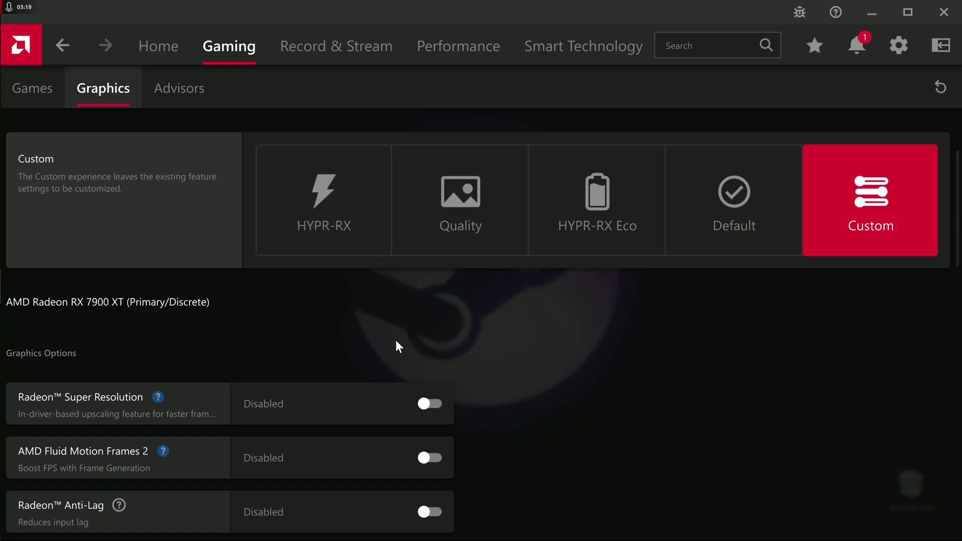
{"action": "scroll", "coordinate": [318, 270], "scroll_direction": "down", "scroll_amount": 2}
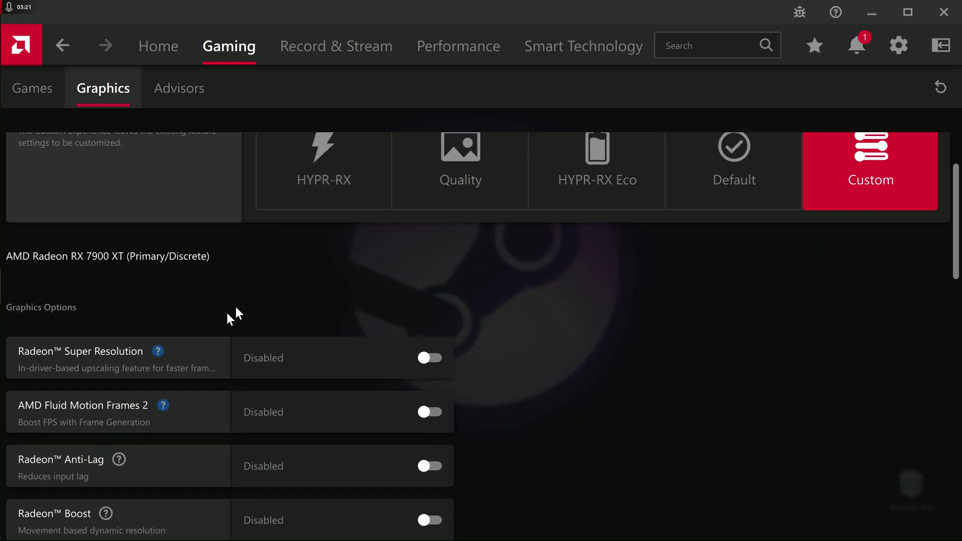
{"action": "scroll", "coordinate": [40, 398], "scroll_direction": "down", "scroll_amount": 2}
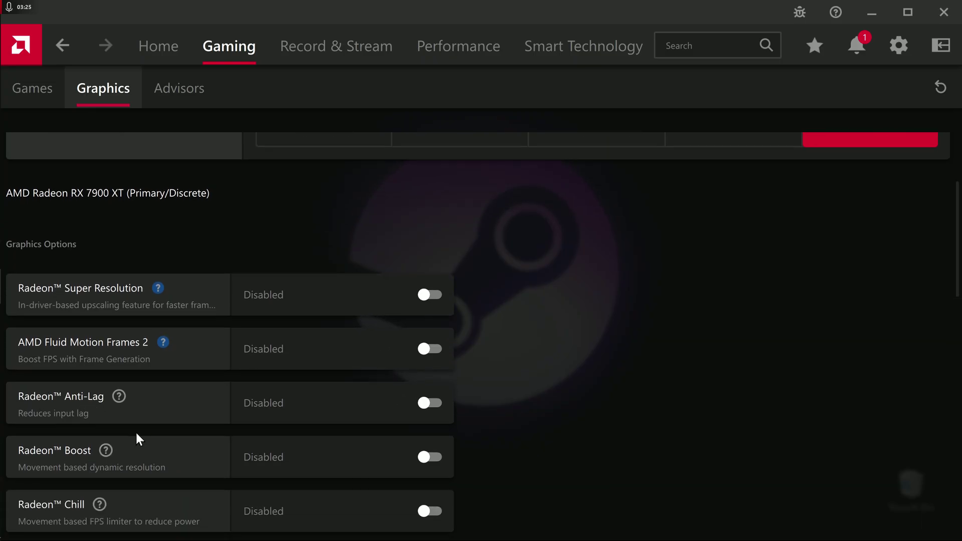
{"action": "scroll", "coordinate": [136, 430], "scroll_direction": "down", "scroll_amount": 15}
{"action": "scroll", "coordinate": [134, 418], "scroll_direction": "up", "scroll_amount": 15}
{"action": "scroll", "coordinate": [134, 417], "scroll_direction": "up", "scroll_amount": 3}
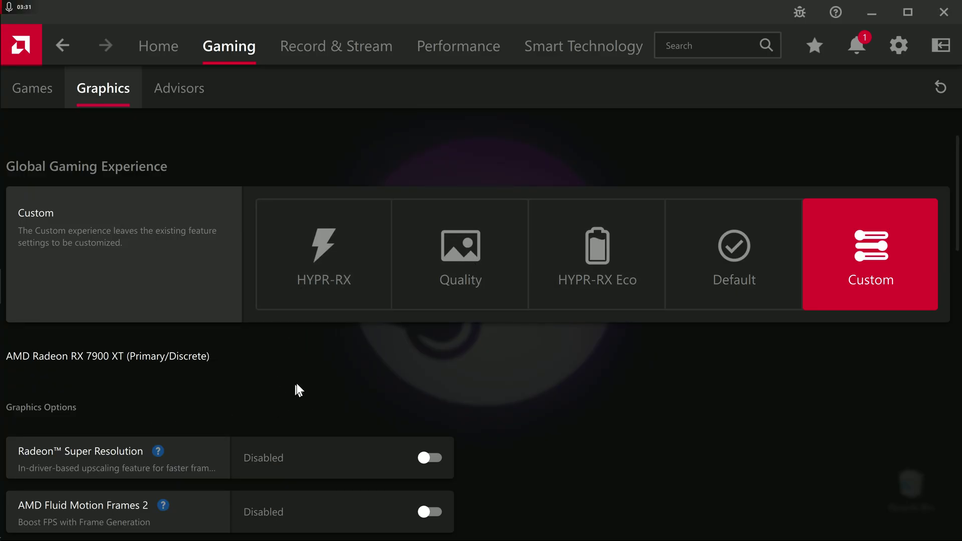
{"action": "scroll", "coordinate": [172, 193], "scroll_direction": "down", "scroll_amount": 1}
{"action": "scroll", "coordinate": [139, 187], "scroll_direction": "up", "scroll_amount": 1}
- Open the Alan Wake II game profile and review its Graphics and Display settings
{"action": "left_click", "coordinate": [56, 104]}
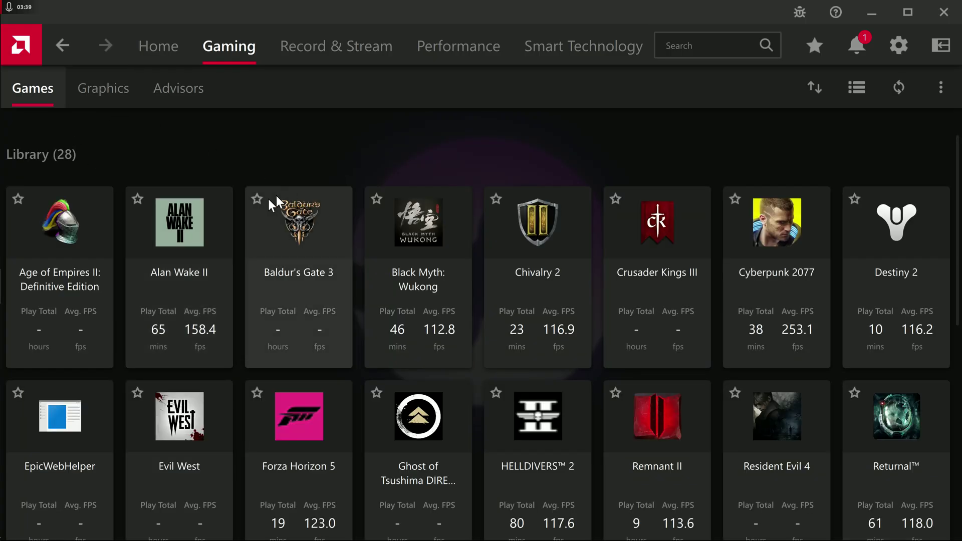
{"action": "left_click", "coordinate": [198, 224]}
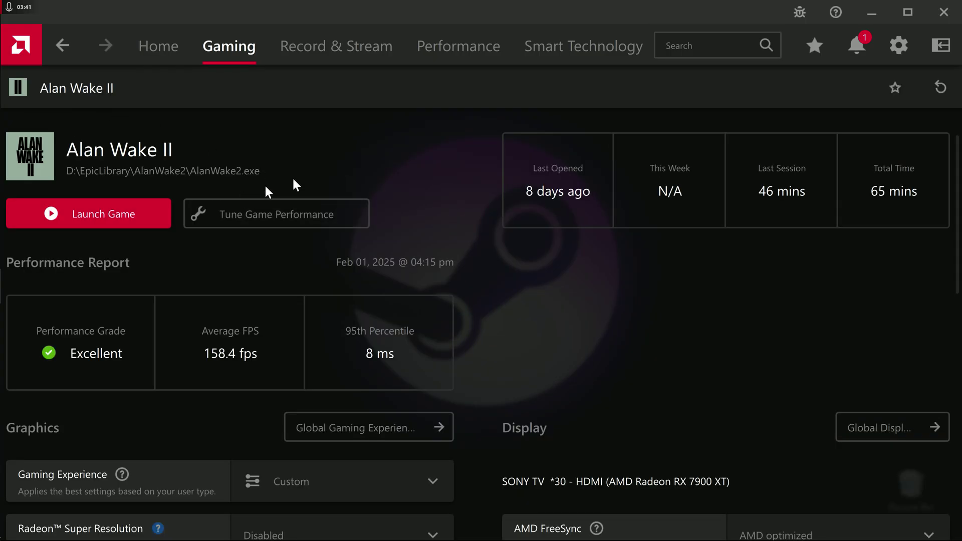
{"action": "scroll", "coordinate": [331, 163], "scroll_direction": "down", "scroll_amount": 1}
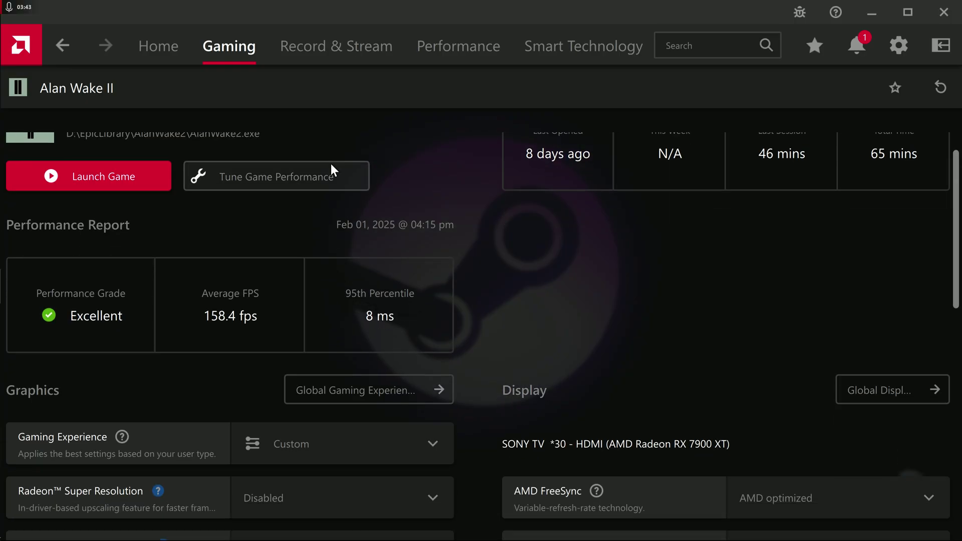
{"action": "scroll", "coordinate": [440, 155], "scroll_direction": "up", "scroll_amount": 1}
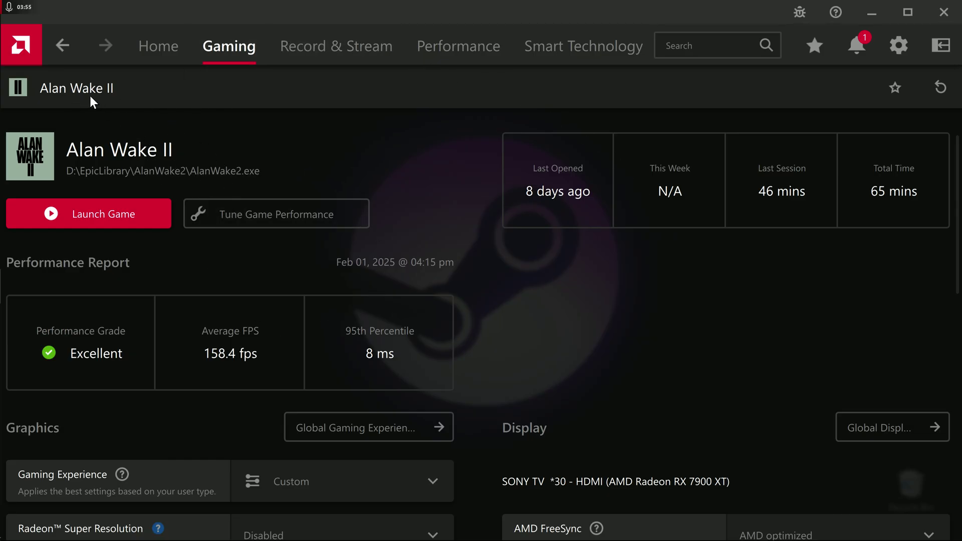
{"action": "scroll", "coordinate": [264, 181], "scroll_direction": "down", "scroll_amount": 4}
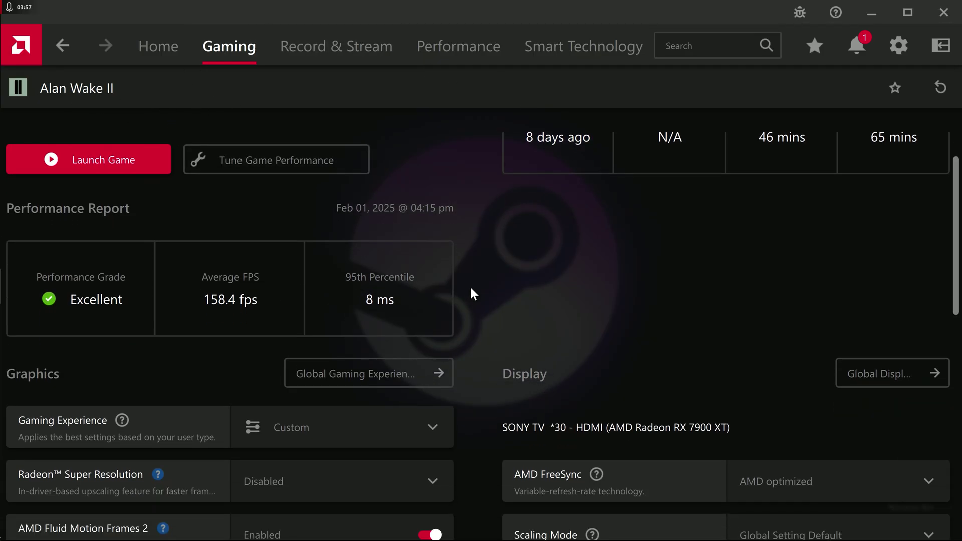
{"action": "scroll", "coordinate": [511, 305], "scroll_direction": "down", "scroll_amount": 5}
{"action": "scroll", "coordinate": [453, 302], "scroll_direction": "up", "scroll_amount": 2}
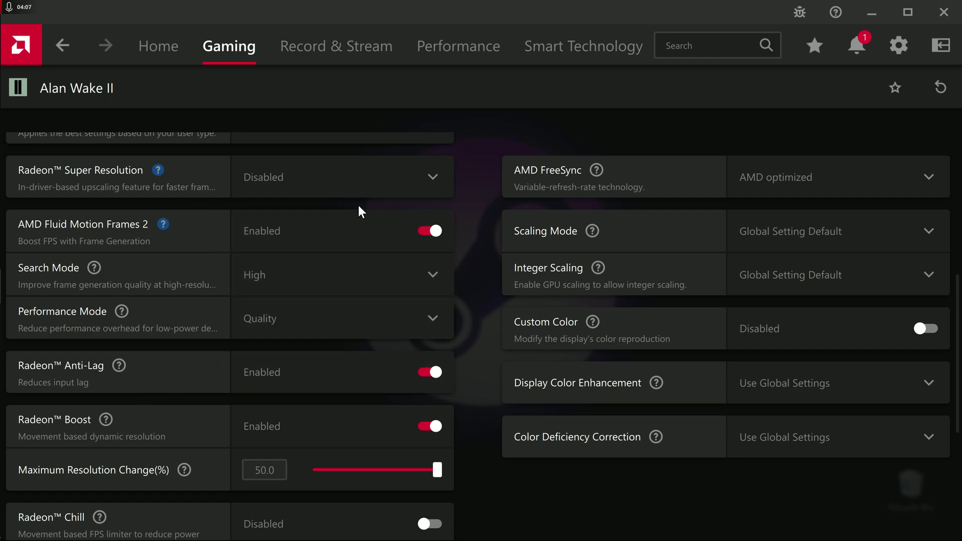
{"action": "scroll", "coordinate": [479, 345], "scroll_direction": "up", "scroll_amount": 5}
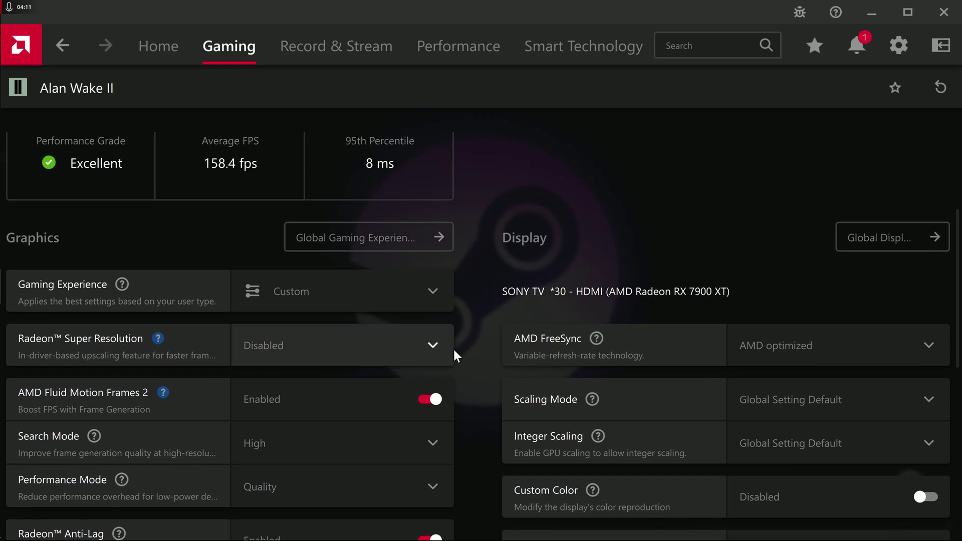
{"action": "scroll", "coordinate": [453, 350], "scroll_direction": "up", "scroll_amount": 3}
{"action": "scroll", "coordinate": [298, 245], "scroll_direction": "down", "scroll_amount": 2}
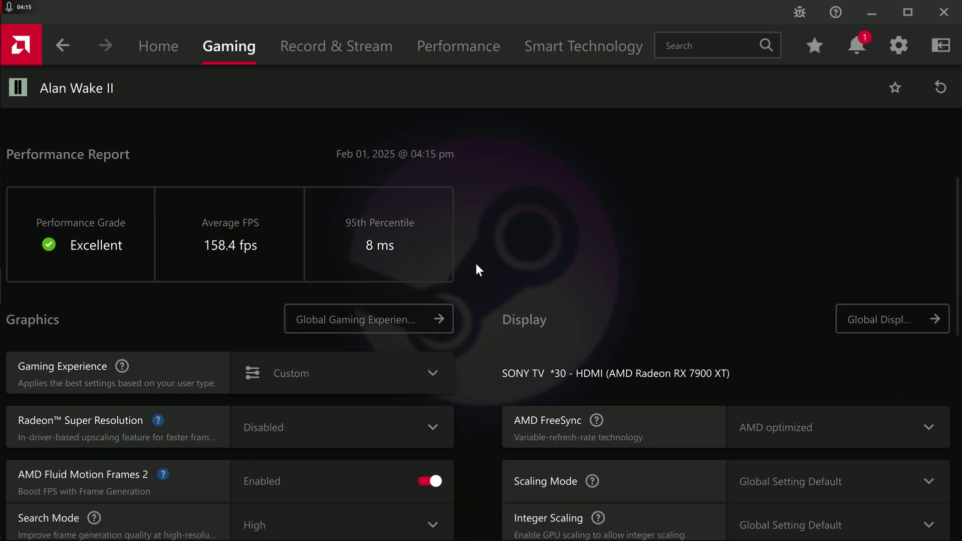
{"action": "scroll", "coordinate": [476, 263], "scroll_direction": "down", "scroll_amount": 3}
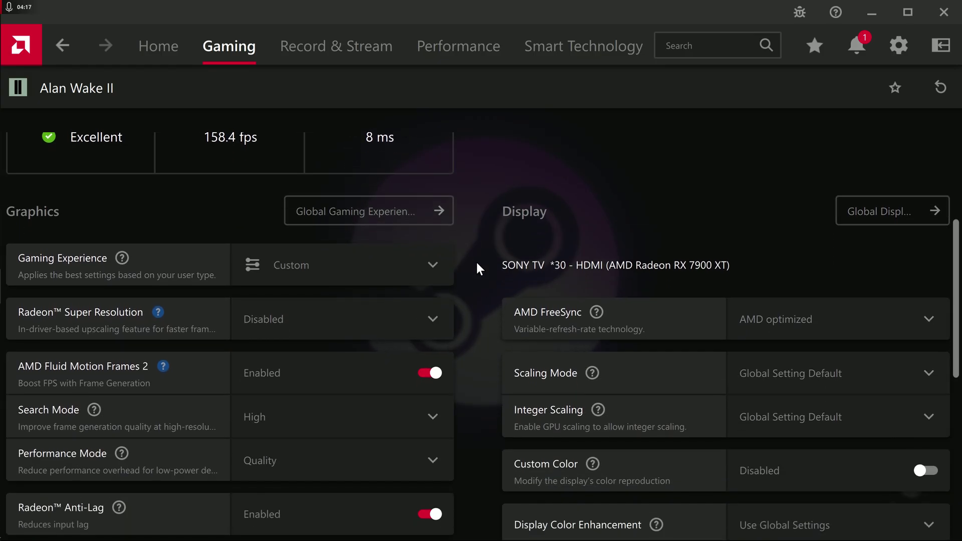
{"action": "scroll", "coordinate": [291, 281], "scroll_direction": "down", "scroll_amount": 1}
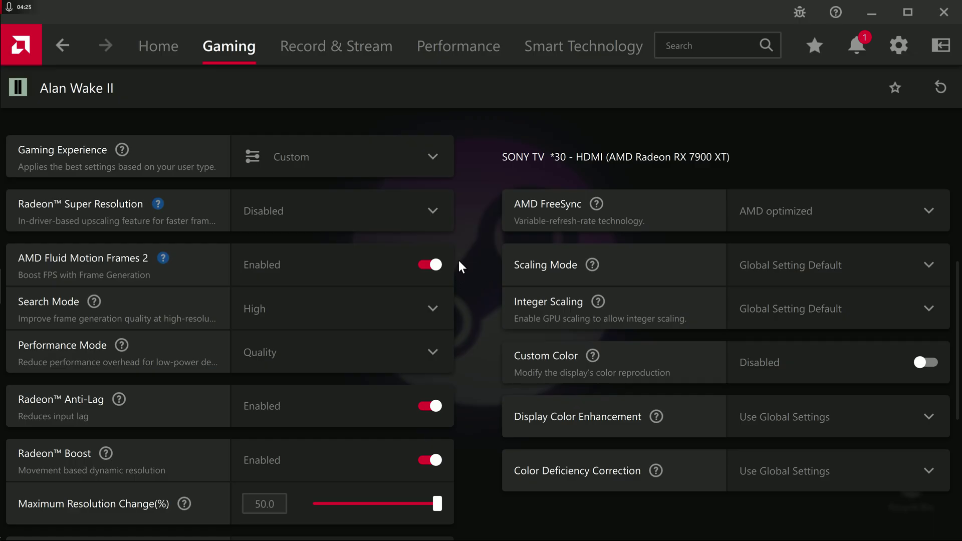
{"action": "scroll", "coordinate": [460, 264], "scroll_direction": "up", "scroll_amount": 6}
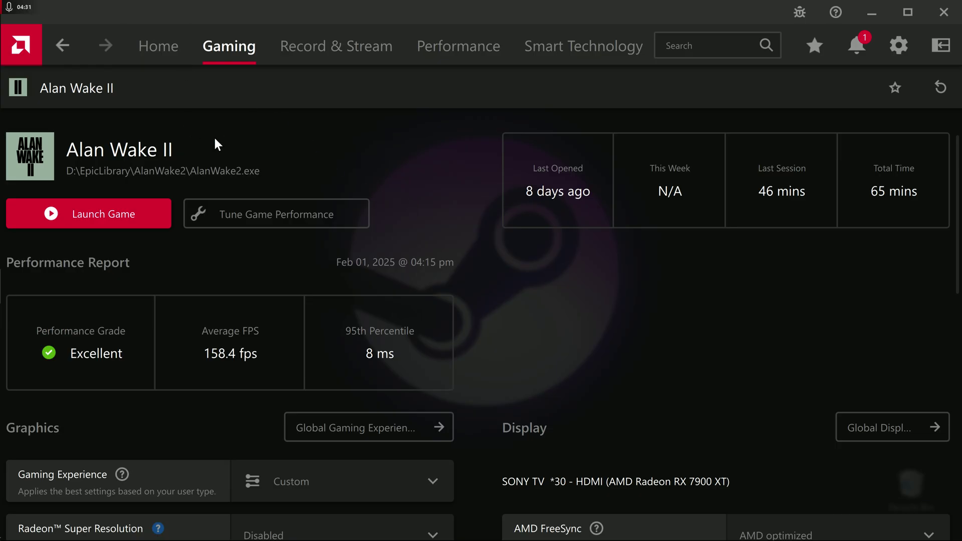
{"action": "scroll", "coordinate": [223, 137], "scroll_direction": "down", "scroll_amount": 2}
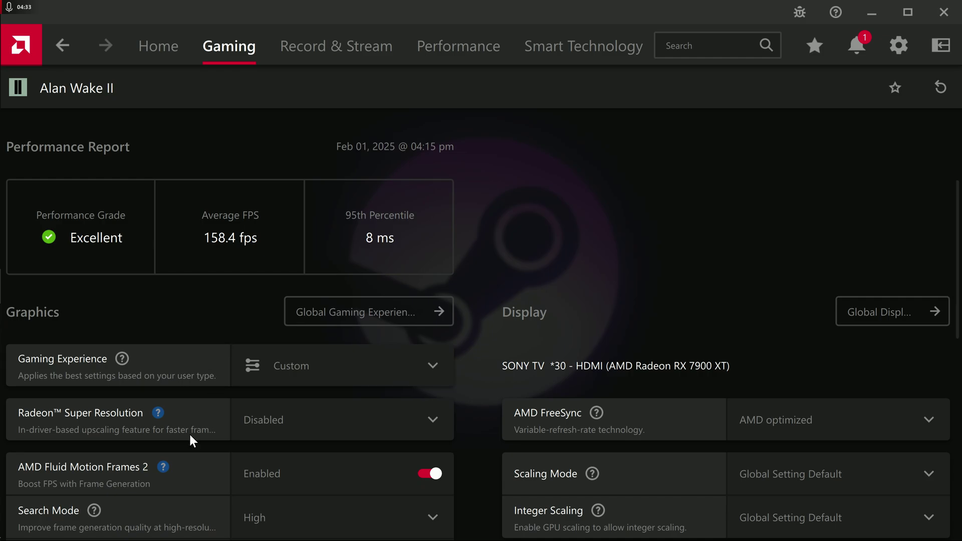
{"action": "scroll", "coordinate": [189, 425], "scroll_direction": "down", "scroll_amount": 1}
{"action": "scroll", "coordinate": [243, 376], "scroll_direction": "up", "scroll_amount": 3}
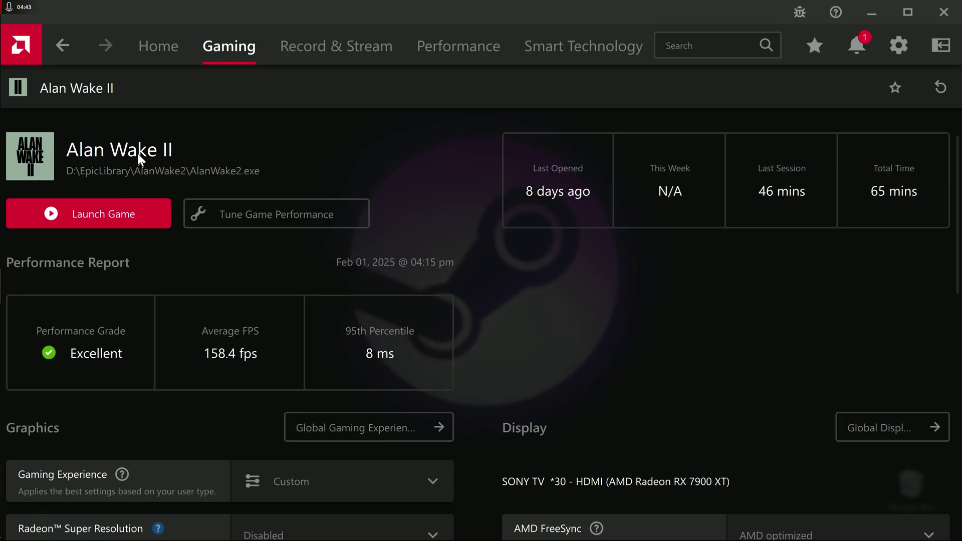
- Bring up Alan Wake II's performance tuning and review the Custom GPU sliders, 2400 MHz maximum
{"action": "left_click", "coordinate": [263, 213]}
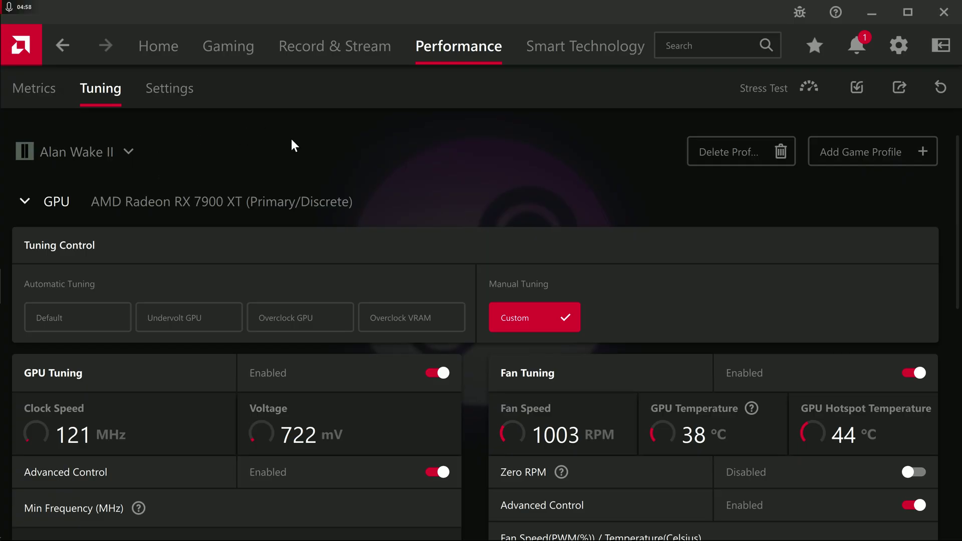
{"action": "scroll", "coordinate": [328, 153], "scroll_direction": "down", "scroll_amount": 1}
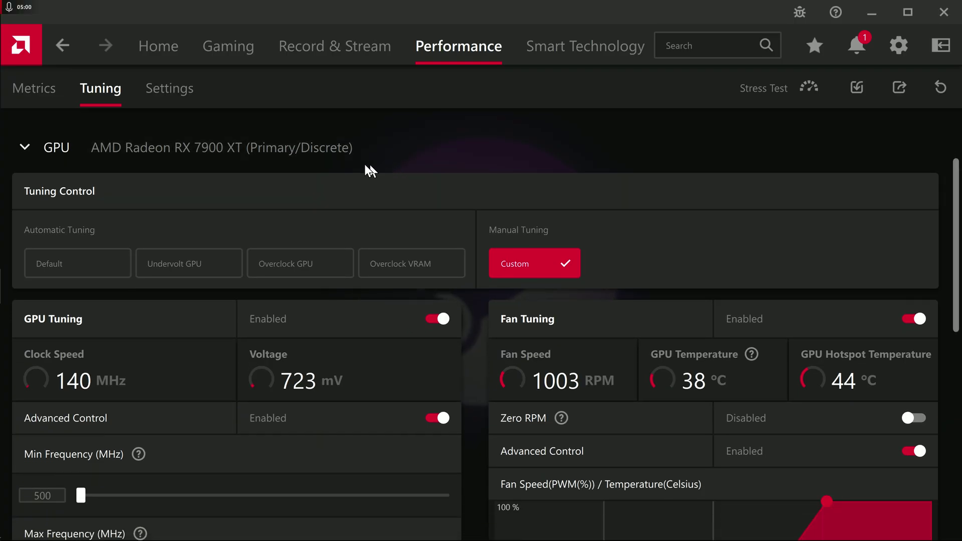
{"action": "scroll", "coordinate": [360, 170], "scroll_direction": "down", "scroll_amount": 1}
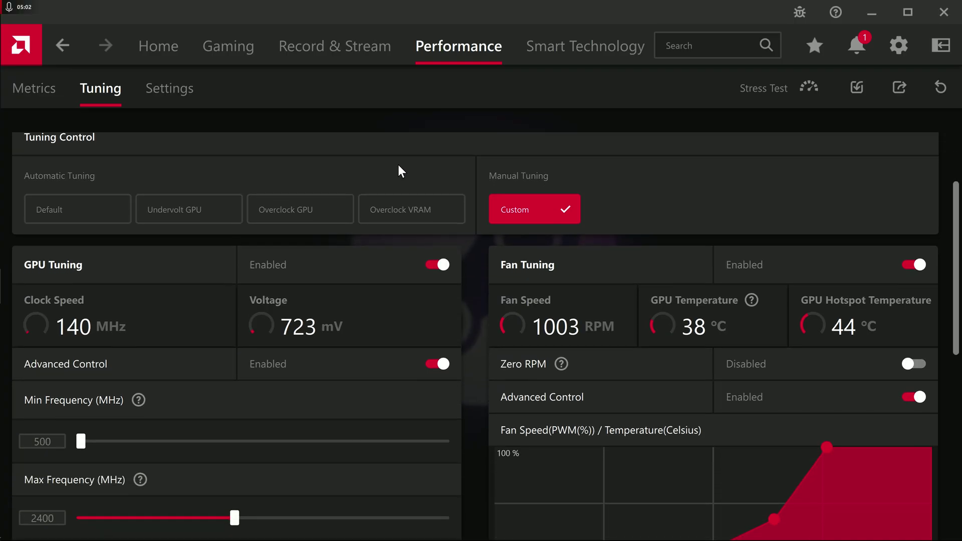
{"action": "scroll", "coordinate": [271, 223], "scroll_direction": "down", "scroll_amount": 1}
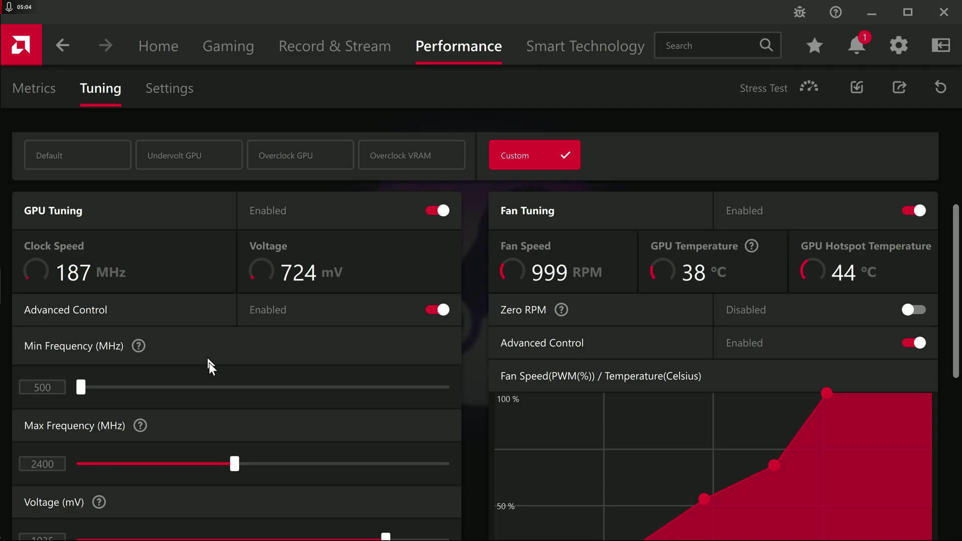
{"action": "scroll", "coordinate": [202, 286], "scroll_direction": "up", "scroll_amount": 3}
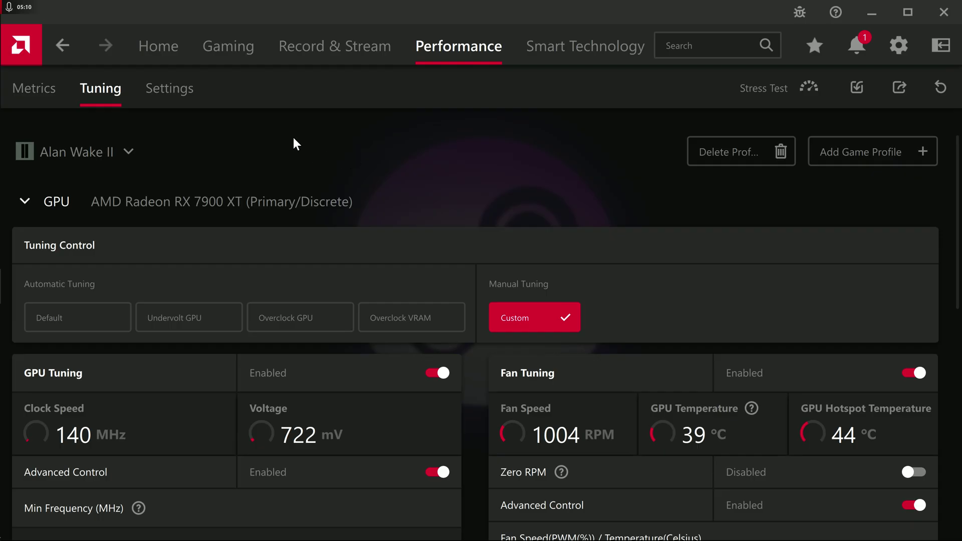
- Turn on the Metrics Overlay and Game Detection for Metrics Overlay
{"action": "left_click", "coordinate": [217, 47]}
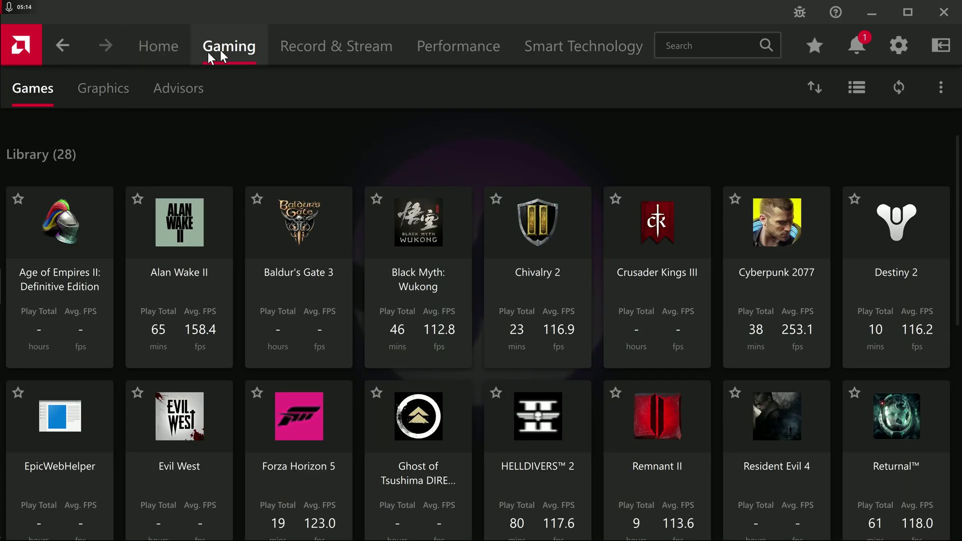
{"action": "left_click", "coordinate": [470, 52]}
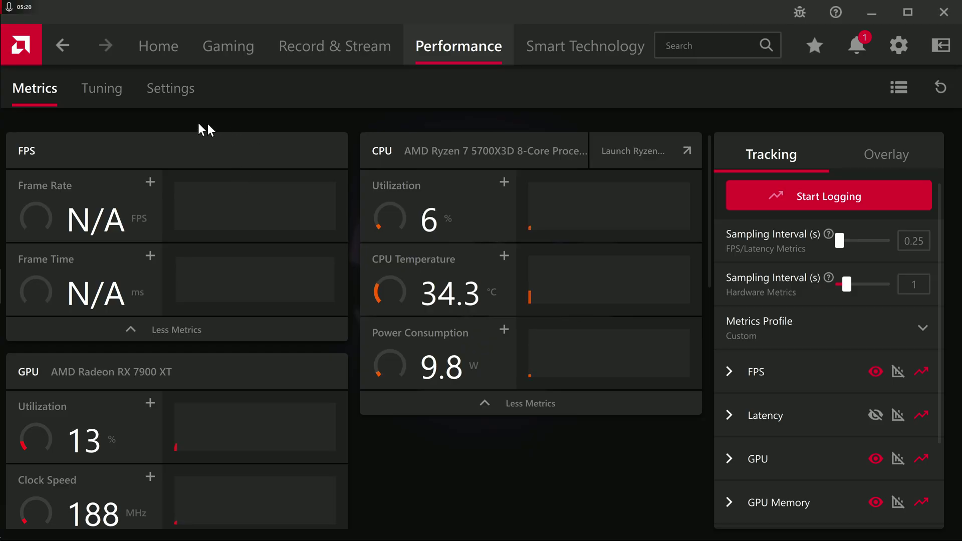
{"action": "left_click", "coordinate": [869, 156]}
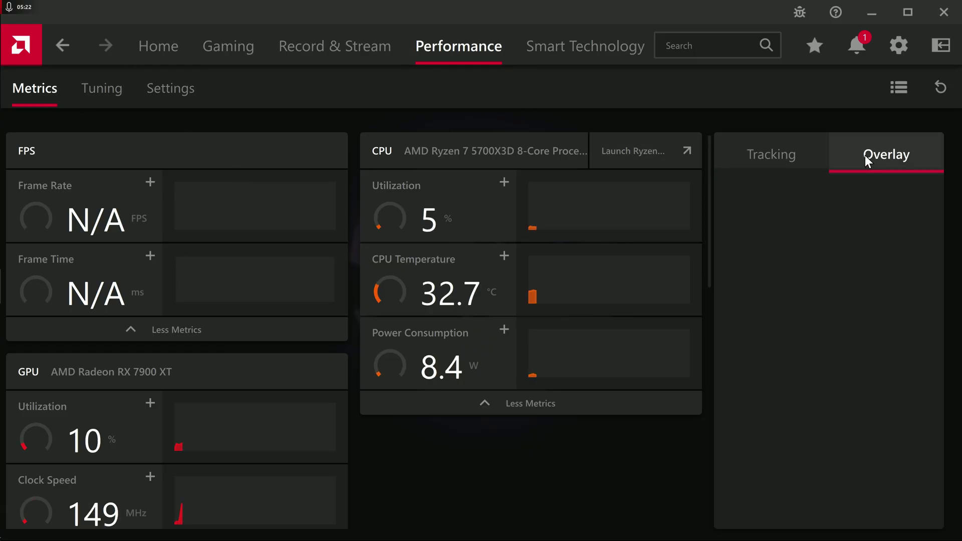
{"action": "left_click", "coordinate": [911, 201]}
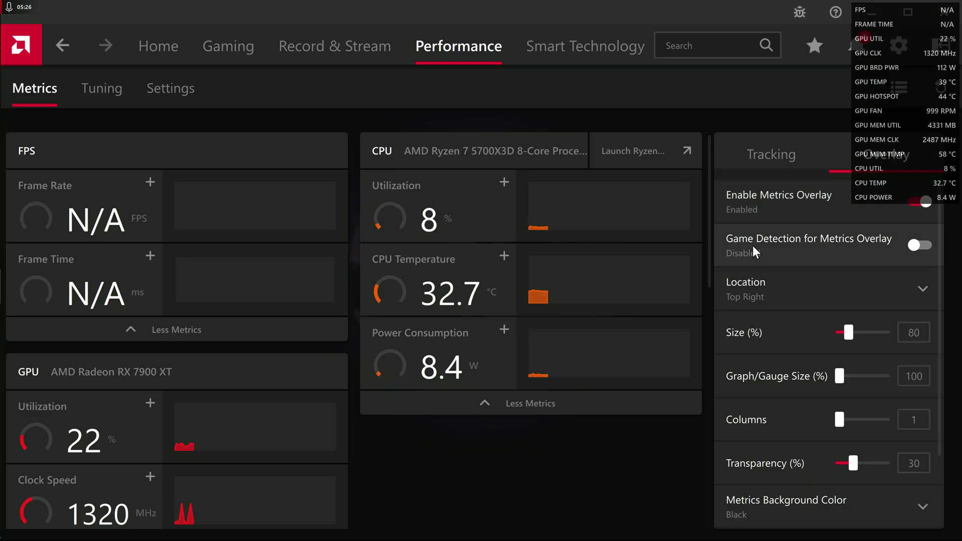
{"action": "left_click", "coordinate": [795, 163]}
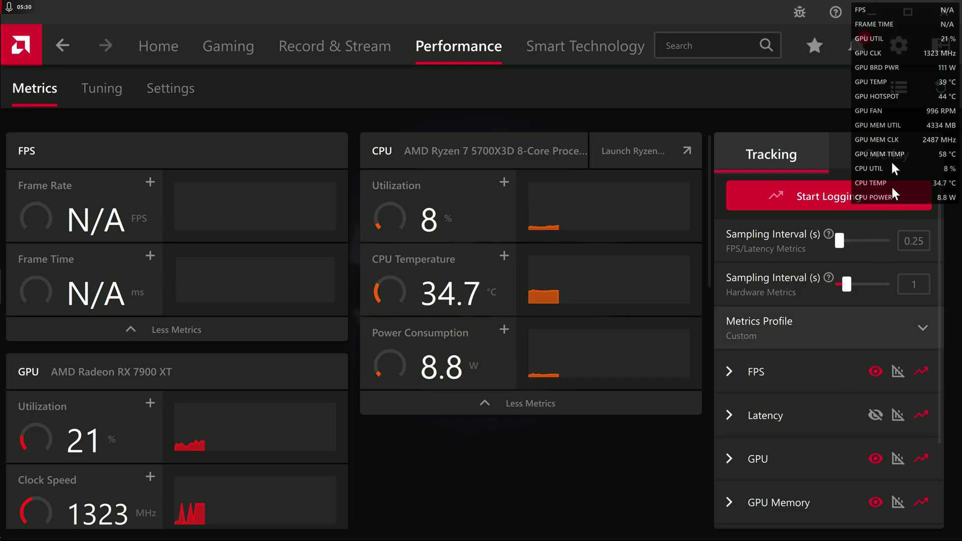
{"action": "left_click", "coordinate": [901, 141]}
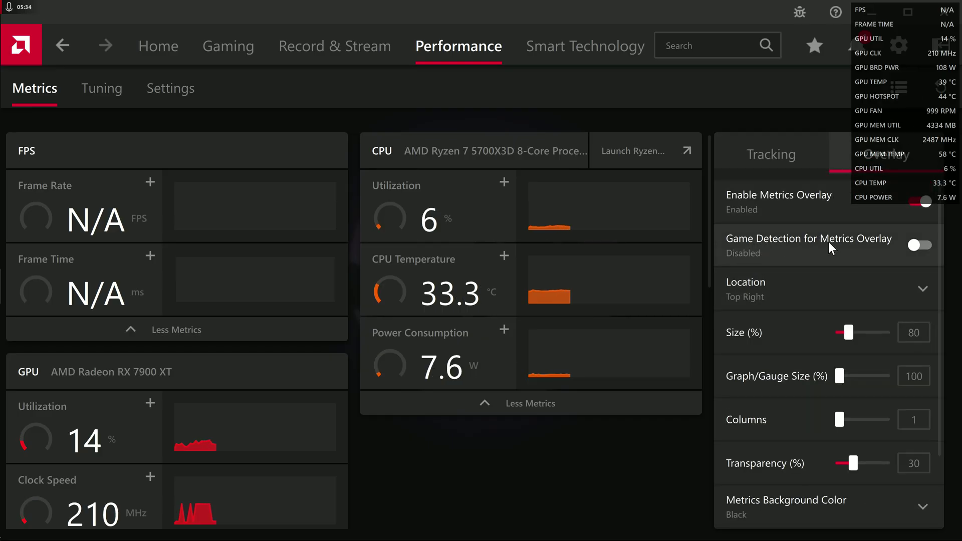
{"action": "left_click", "coordinate": [922, 241]}
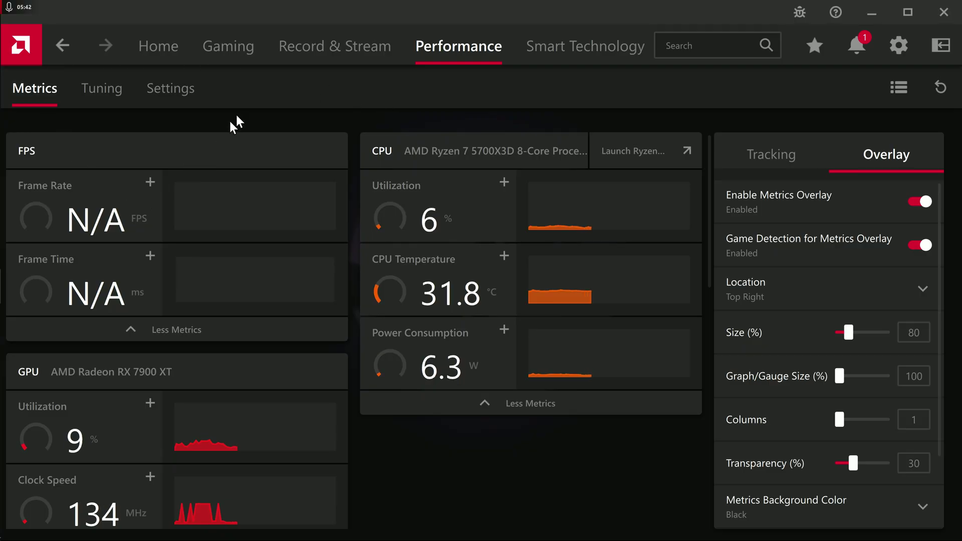
- Go to GPU Tuning and select the Max Frequency (MHz) value of 2400
{"action": "left_click", "coordinate": [103, 90]}
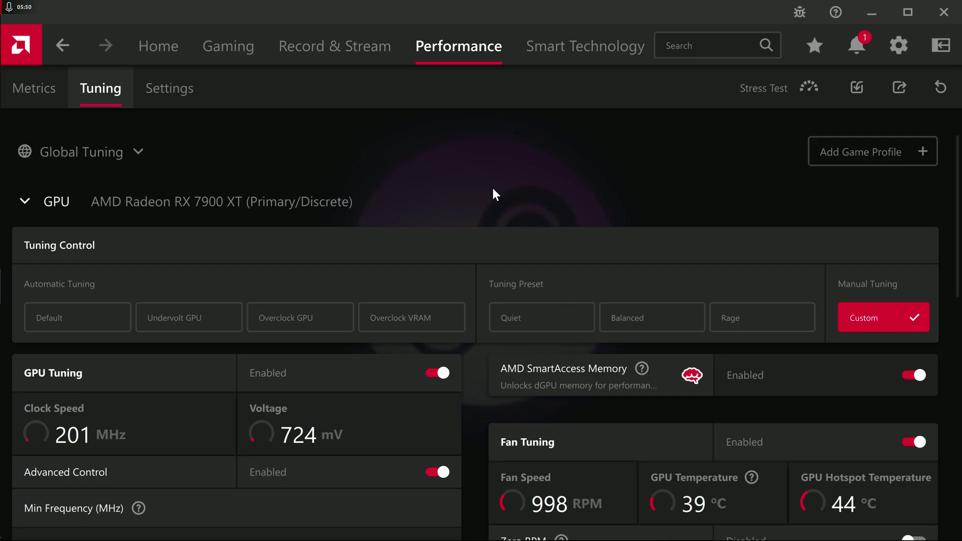
{"action": "scroll", "coordinate": [493, 190], "scroll_direction": "down", "scroll_amount": 1}
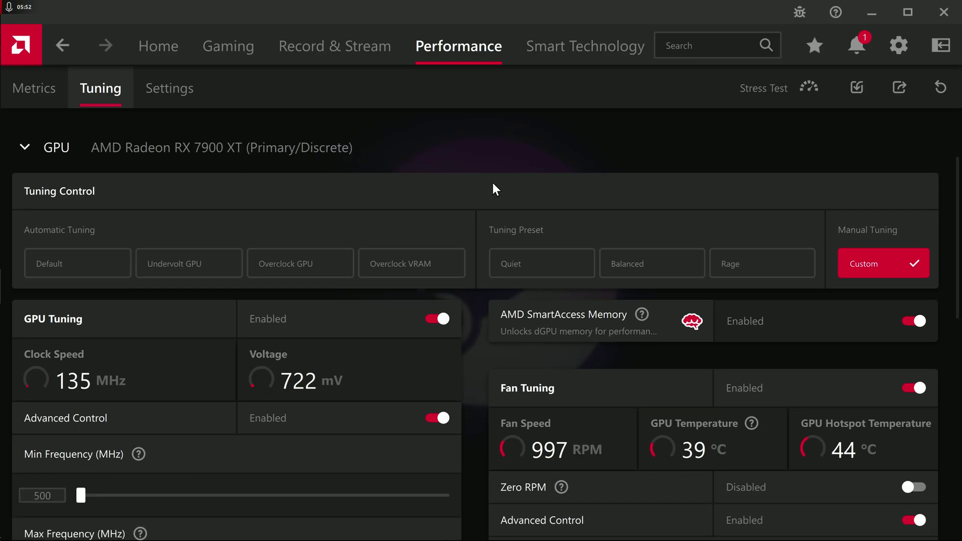
{"action": "scroll", "coordinate": [491, 181], "scroll_direction": "up", "scroll_amount": 1}
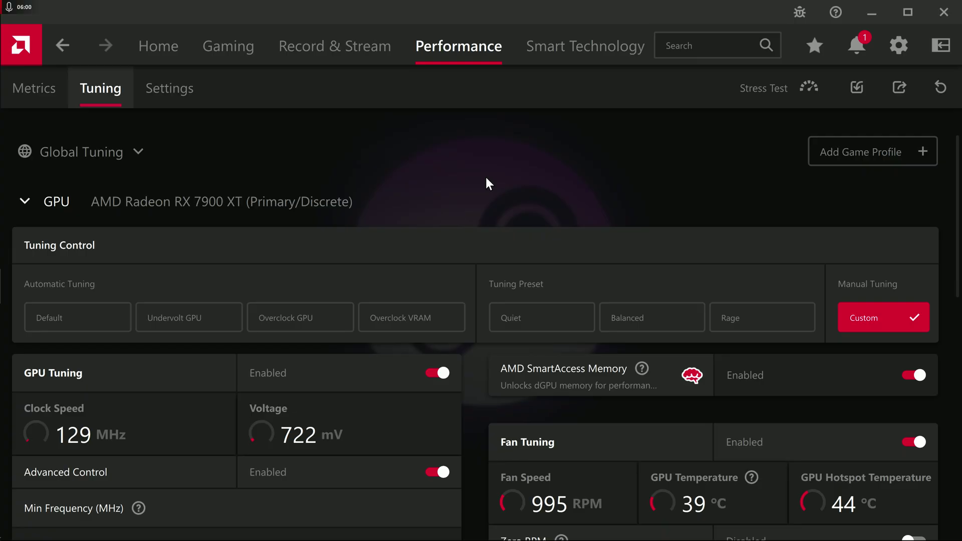
{"action": "scroll", "coordinate": [486, 176], "scroll_direction": "down", "scroll_amount": 3}
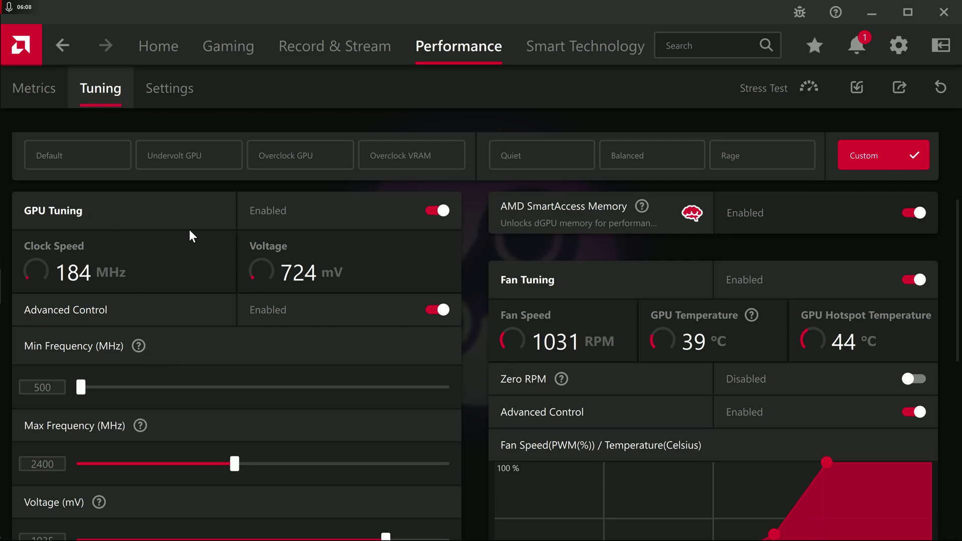
{"action": "left_click", "coordinate": [56, 465]}
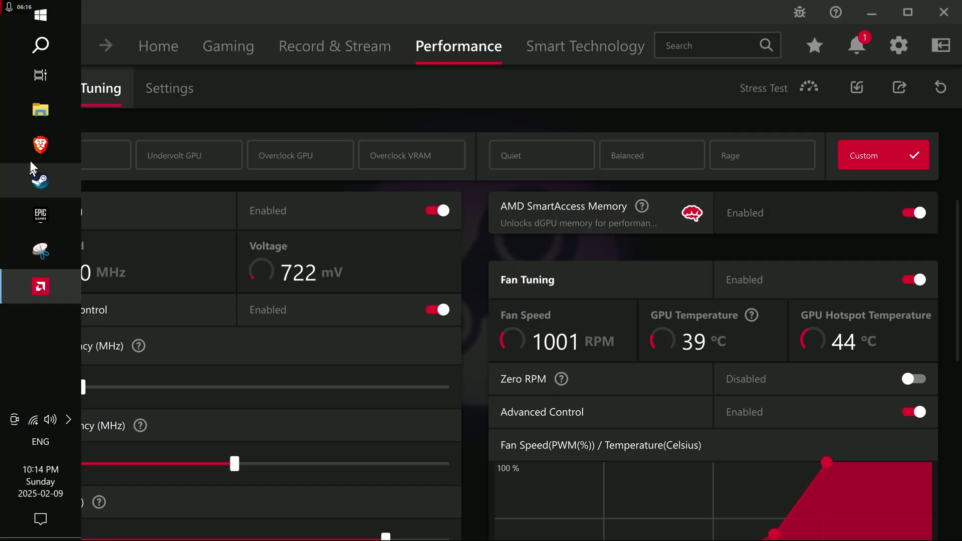
- In Brave, expand the RX 7900 XT GPU specs and highlight the Up to 2400 MHz boost frequency
{"action": "left_click", "coordinate": [40, 145]}
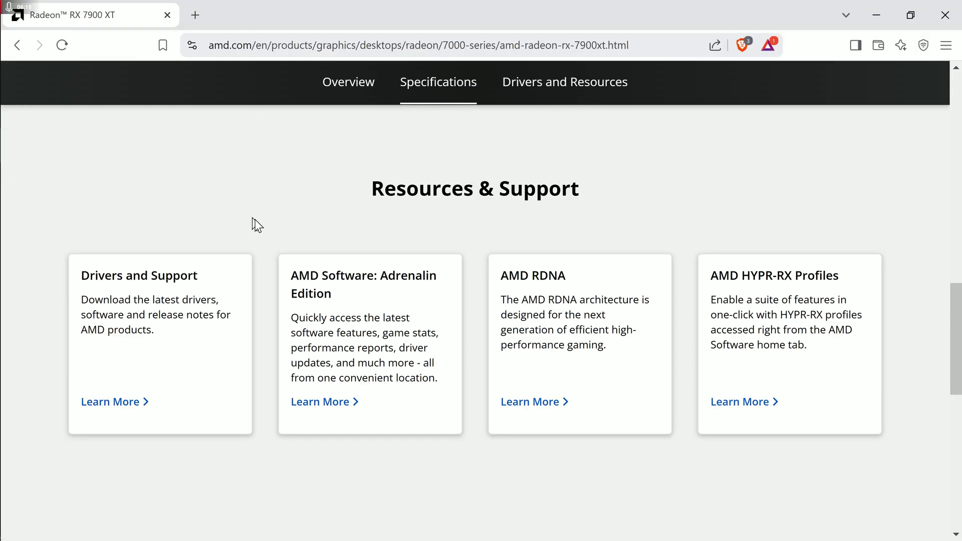
{"action": "scroll", "coordinate": [257, 224], "scroll_direction": "up", "scroll_amount": 15}
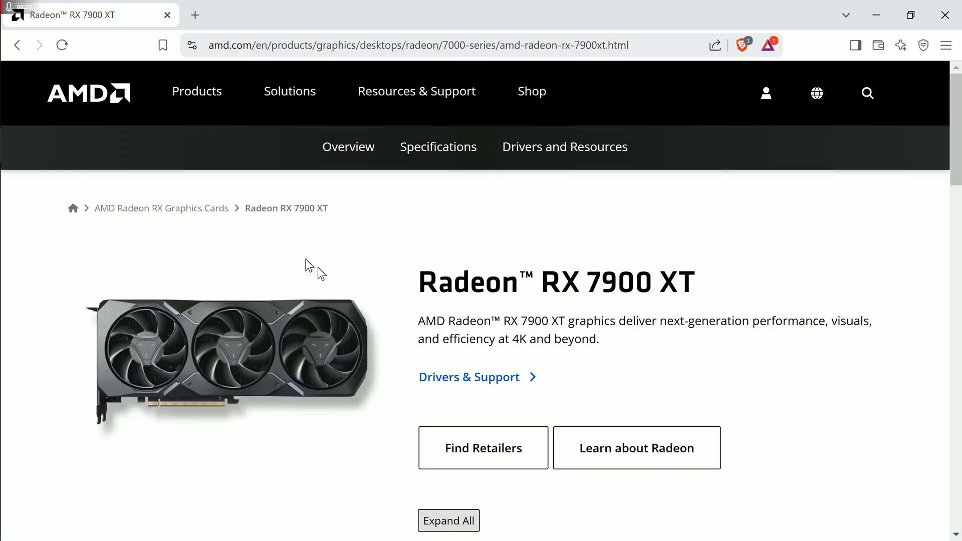
{"action": "scroll", "coordinate": [668, 219], "scroll_direction": "down", "scroll_amount": 1}
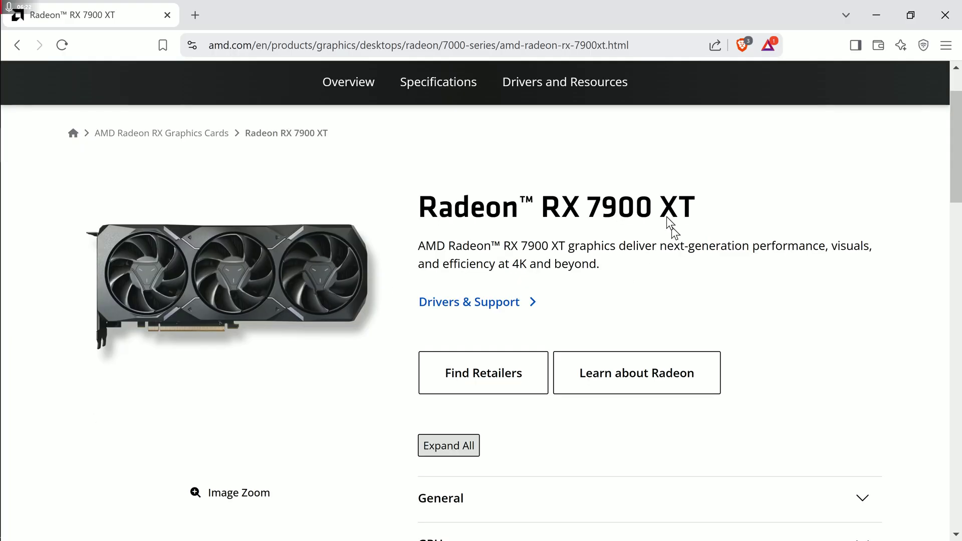
{"action": "scroll", "coordinate": [526, 420], "scroll_direction": "down", "scroll_amount": 4}
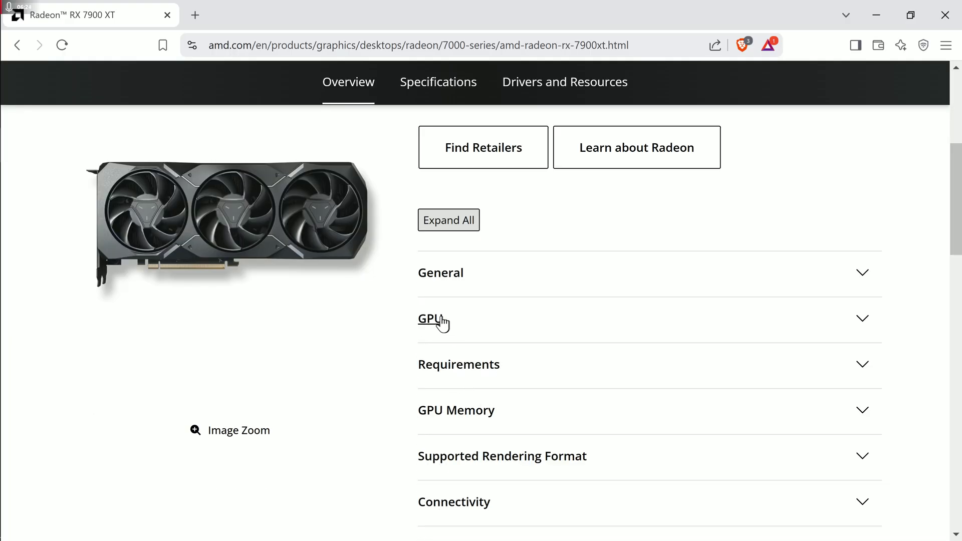
{"action": "left_click", "coordinate": [797, 321]}
{"action": "scroll", "coordinate": [447, 332], "scroll_direction": "down", "scroll_amount": 1}
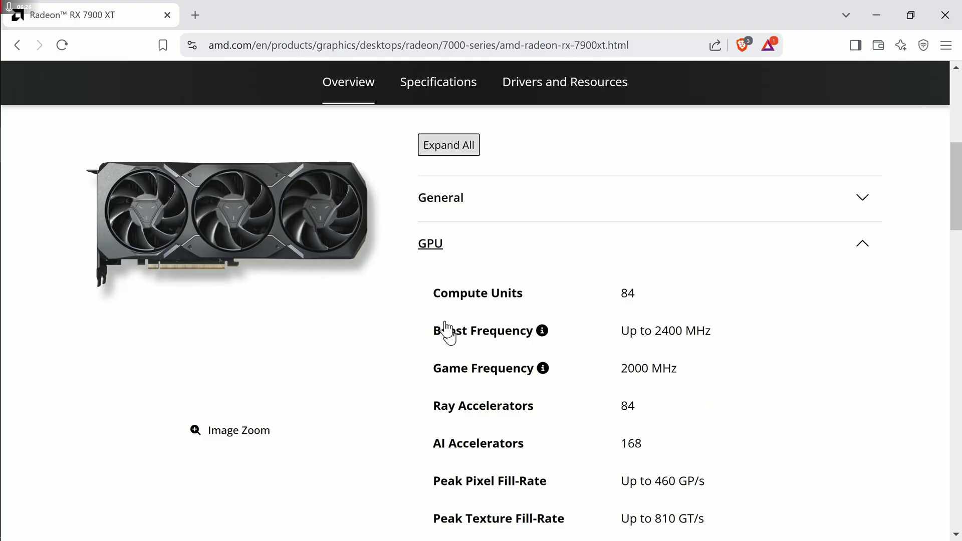
{"action": "left_click_drag", "start_coordinate": [431, 331], "coordinate": [625, 328]}
{"action": "left_click", "coordinate": [706, 330]}
{"action": "left_click", "coordinate": [626, 328]}
{"action": "scroll", "coordinate": [626, 326], "scroll_direction": "down", "scroll_amount": 1}
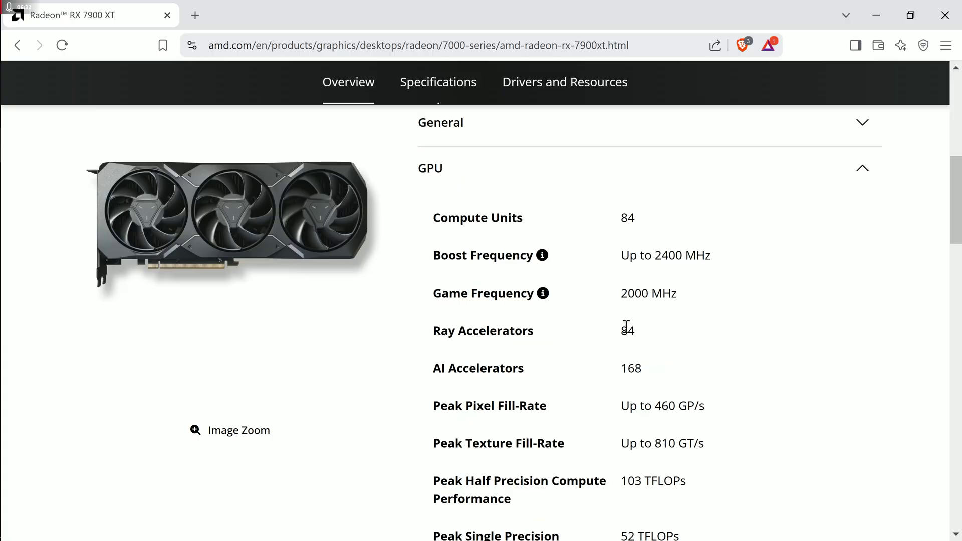
{"action": "scroll", "coordinate": [625, 328], "scroll_direction": "down", "scroll_amount": 1}
{"action": "scroll", "coordinate": [624, 328], "scroll_direction": "down", "scroll_amount": 1}
{"action": "scroll", "coordinate": [624, 328], "scroll_direction": "up", "scroll_amount": 1}
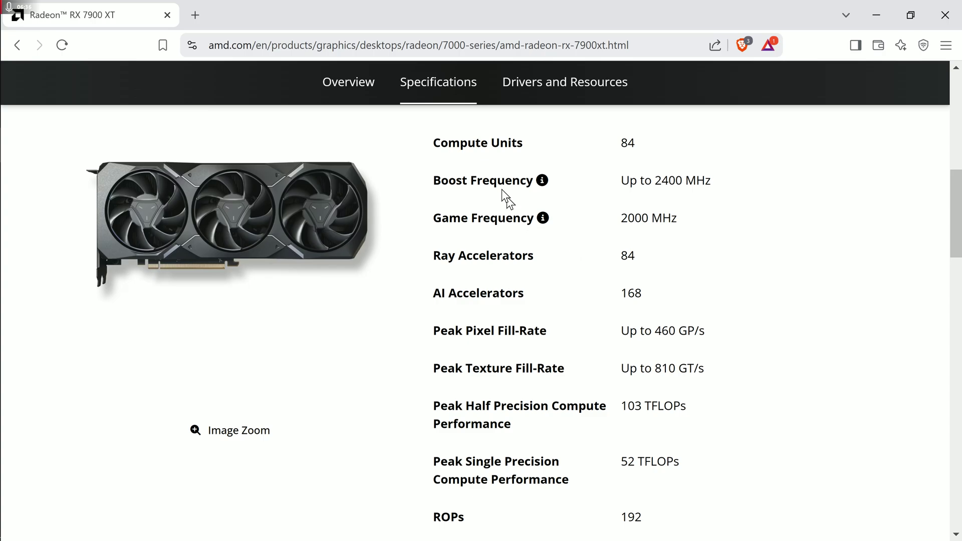
{"action": "scroll", "coordinate": [571, 253], "scroll_direction": "down", "scroll_amount": 4}
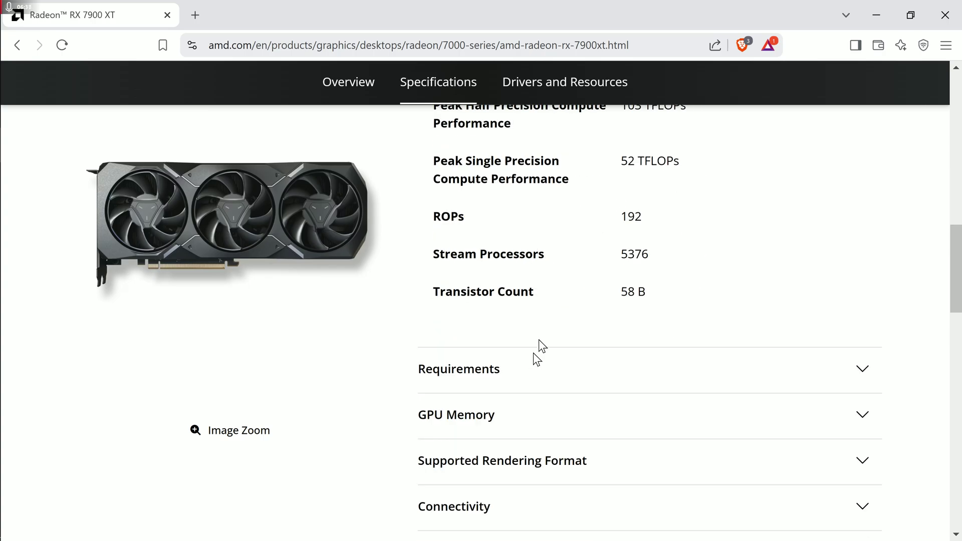
- Expand the Requirements specs and highlight the 315 W typical board power
{"action": "left_click", "coordinate": [554, 380]}
{"action": "scroll", "coordinate": [650, 272], "scroll_direction": "down", "scroll_amount": 3}
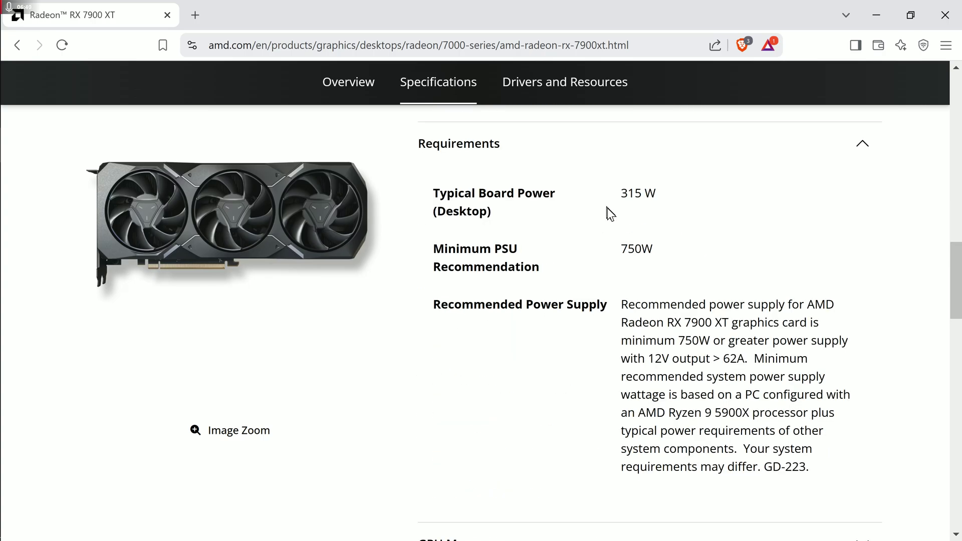
{"action": "left_click_drag", "start_coordinate": [662, 197], "coordinate": [614, 193]}
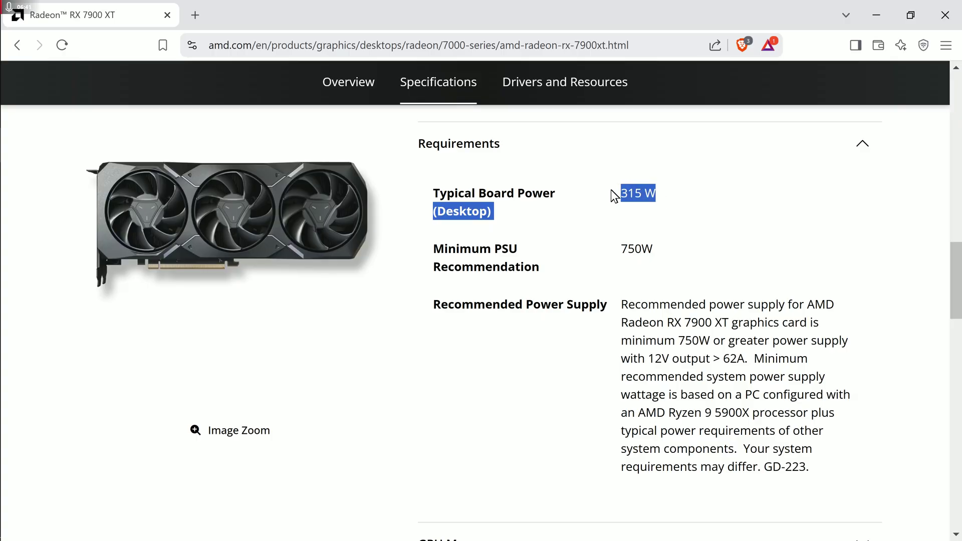
{"action": "left_click", "coordinate": [714, 365]}
{"action": "scroll", "coordinate": [563, 183], "scroll_direction": "up", "scroll_amount": 18}
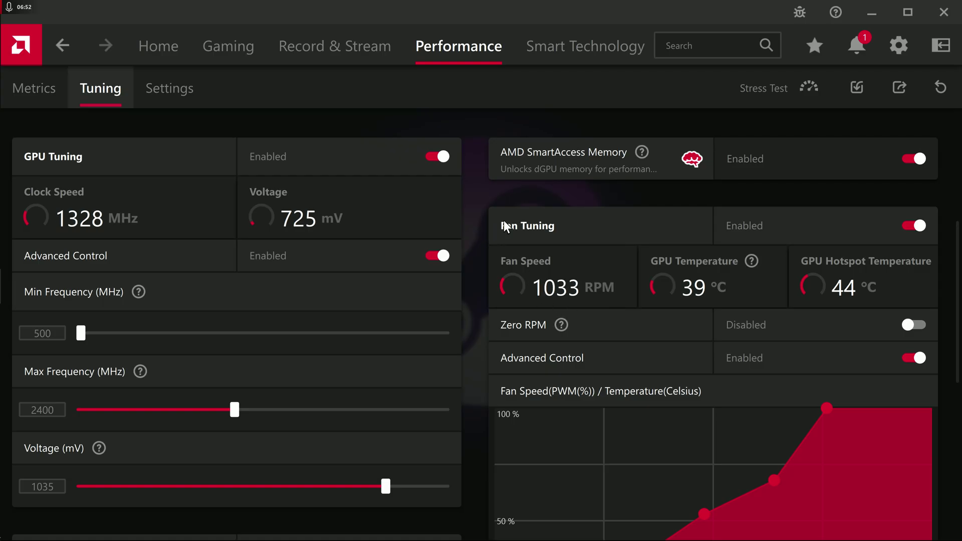
{"action": "scroll", "coordinate": [489, 222], "scroll_direction": "down", "scroll_amount": 6}
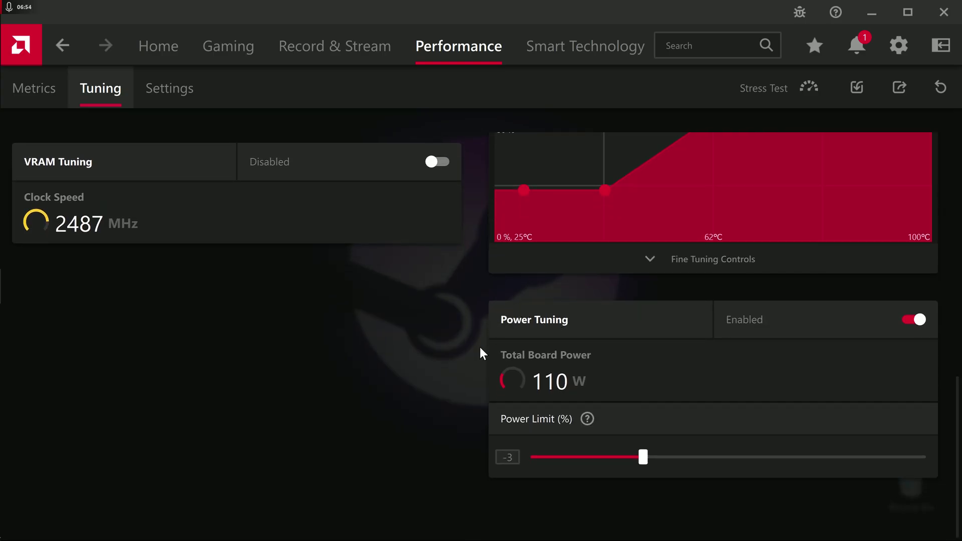
{"action": "scroll", "coordinate": [476, 346], "scroll_direction": "up", "scroll_amount": 1}
{"action": "scroll", "coordinate": [475, 345], "scroll_direction": "up", "scroll_amount": 12}
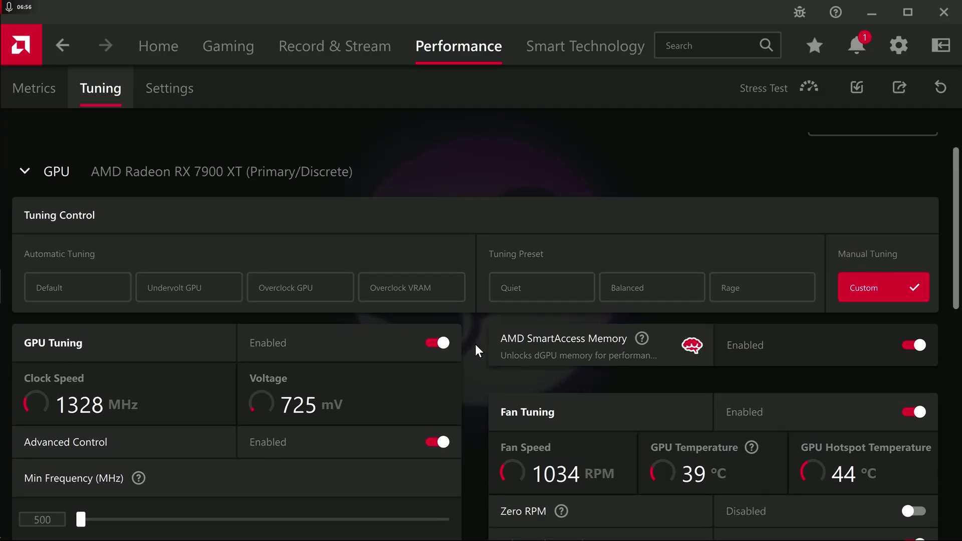
{"action": "scroll", "coordinate": [475, 346], "scroll_direction": "down", "scroll_amount": 2}
{"action": "scroll", "coordinate": [475, 344], "scroll_direction": "down", "scroll_amount": 3}
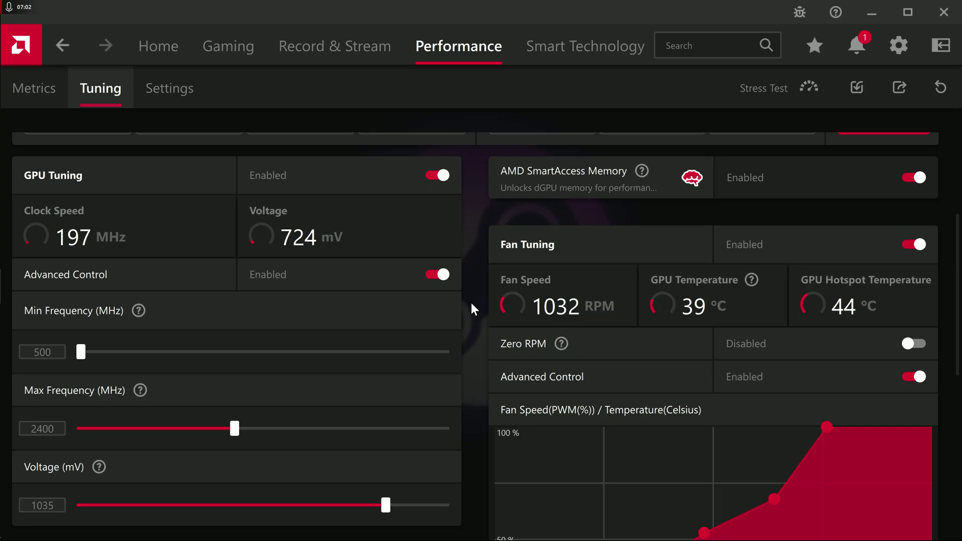
{"action": "scroll", "coordinate": [470, 293], "scroll_direction": "up", "scroll_amount": 2}
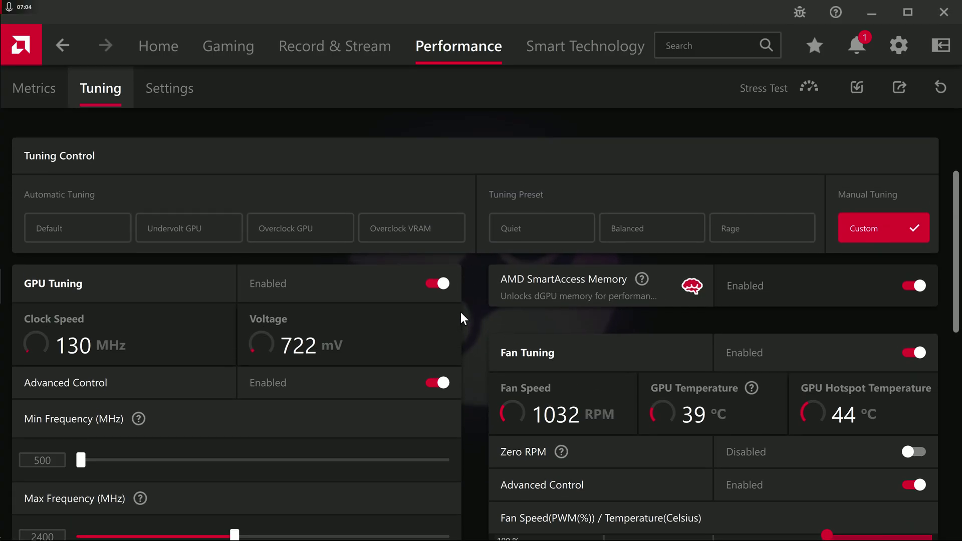
{"action": "scroll", "coordinate": [405, 361], "scroll_direction": "down", "scroll_amount": 1}
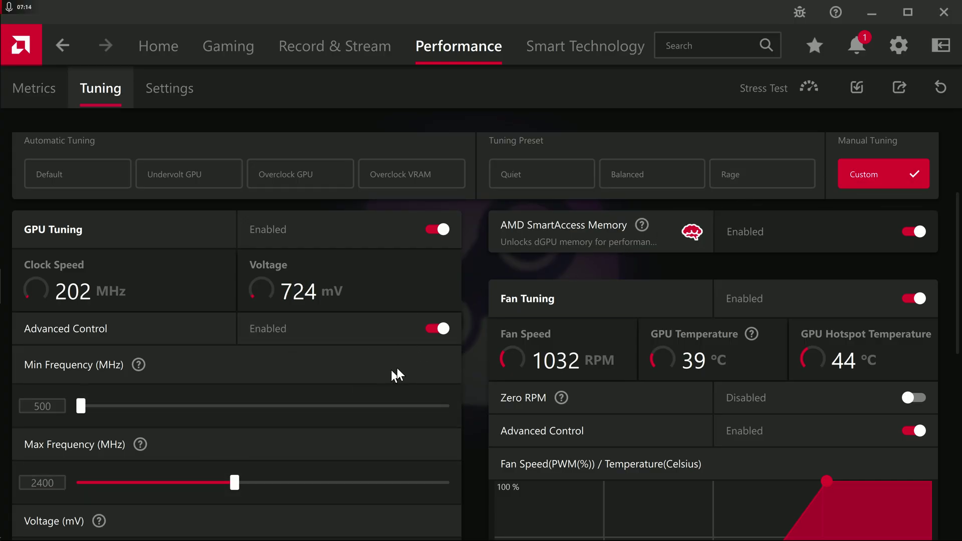
{"action": "scroll", "coordinate": [459, 267], "scroll_direction": "down", "scroll_amount": 6}
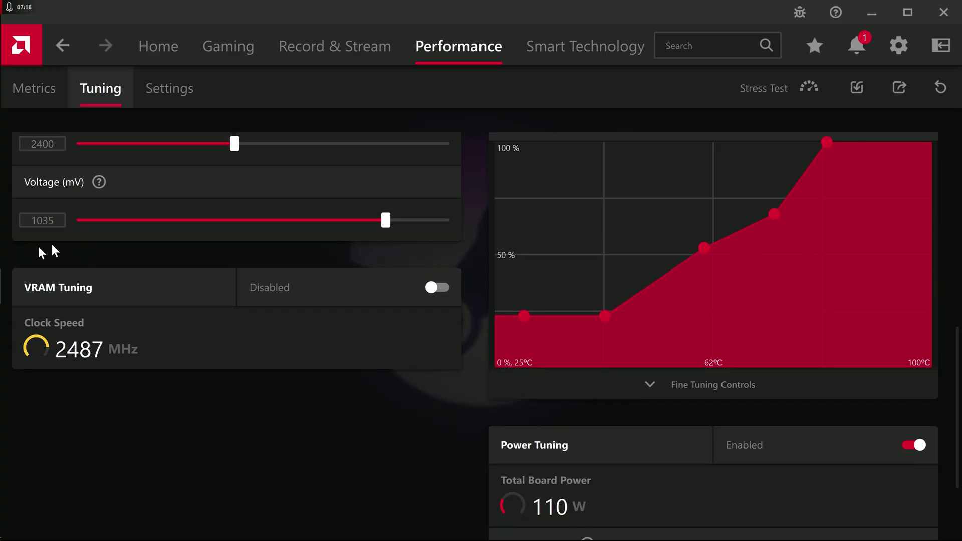
{"action": "scroll", "coordinate": [172, 266], "scroll_direction": "up", "scroll_amount": 7}
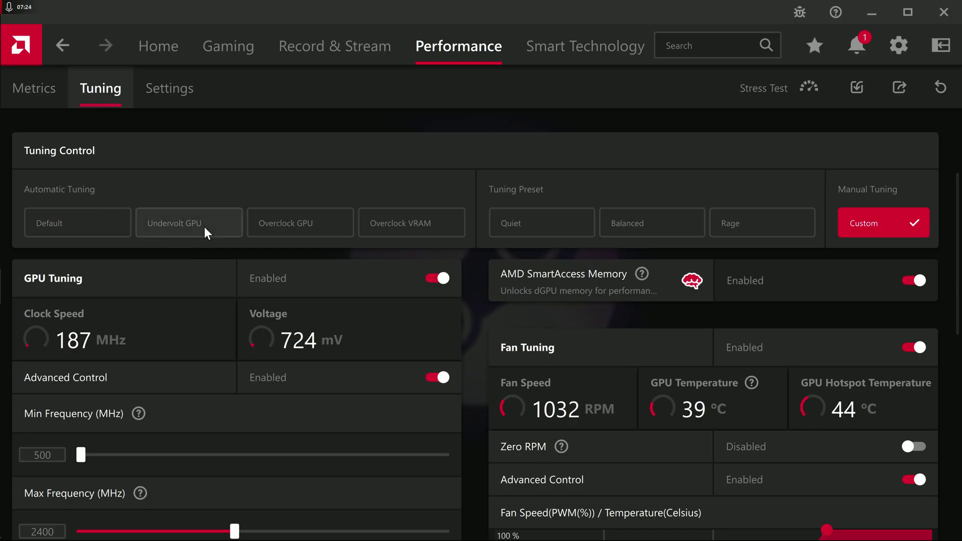
{"action": "scroll", "coordinate": [203, 226], "scroll_direction": "down", "scroll_amount": 6}
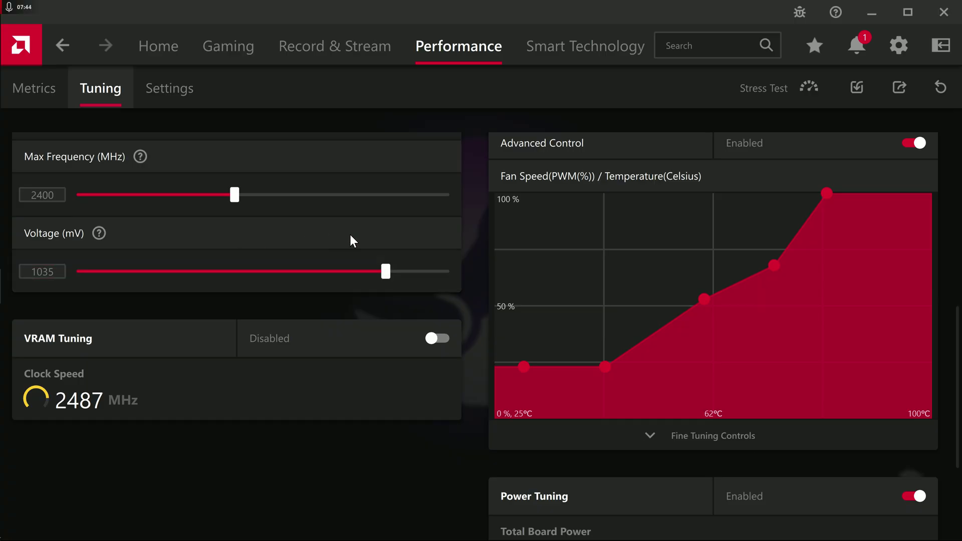
- Check the GPU Tuning values: 500 MHz minimum, 2400 MHz maximum frequency, 1035 mV voltage
{"action": "scroll", "coordinate": [466, 238], "scroll_direction": "up", "scroll_amount": 3}
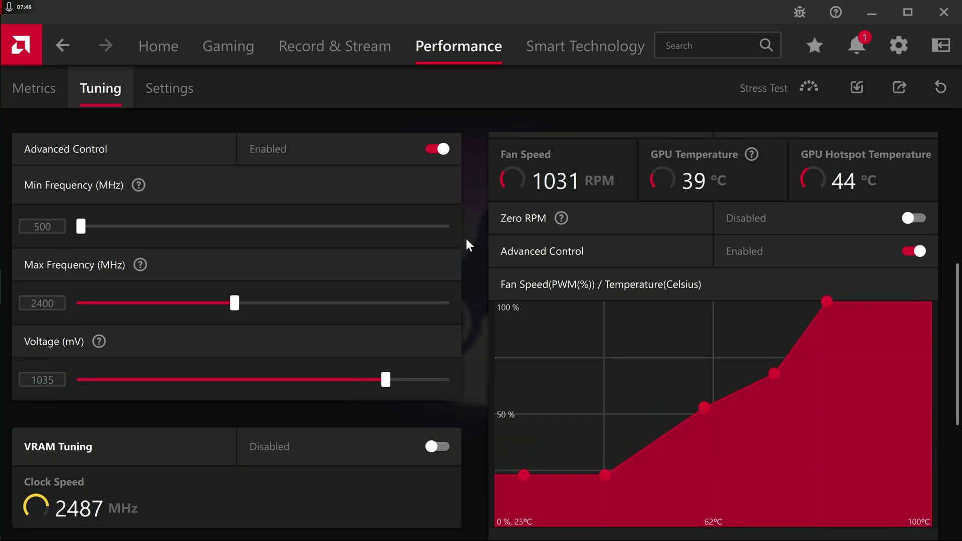
{"action": "scroll", "coordinate": [466, 245], "scroll_direction": "up", "scroll_amount": 2}
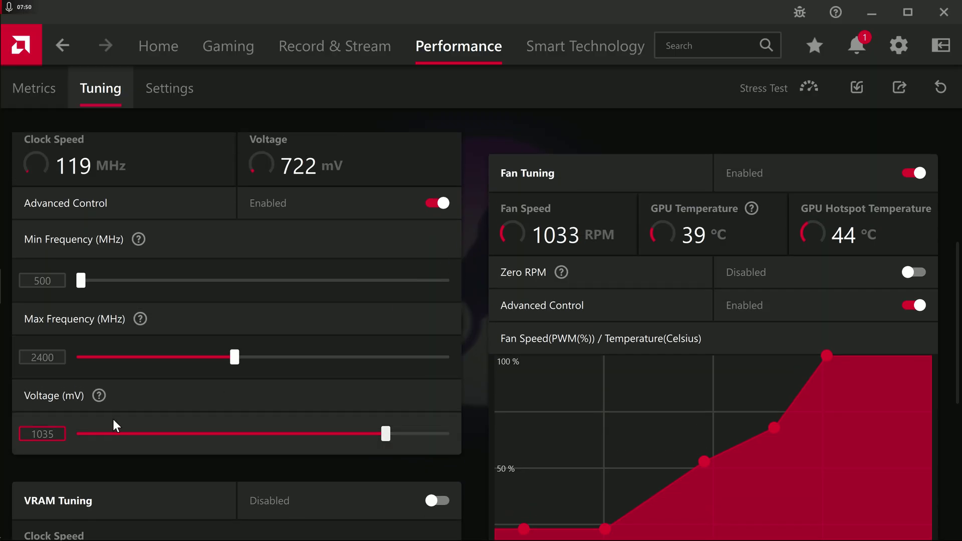
{"action": "scroll", "coordinate": [113, 419], "scroll_direction": "up", "scroll_amount": 2}
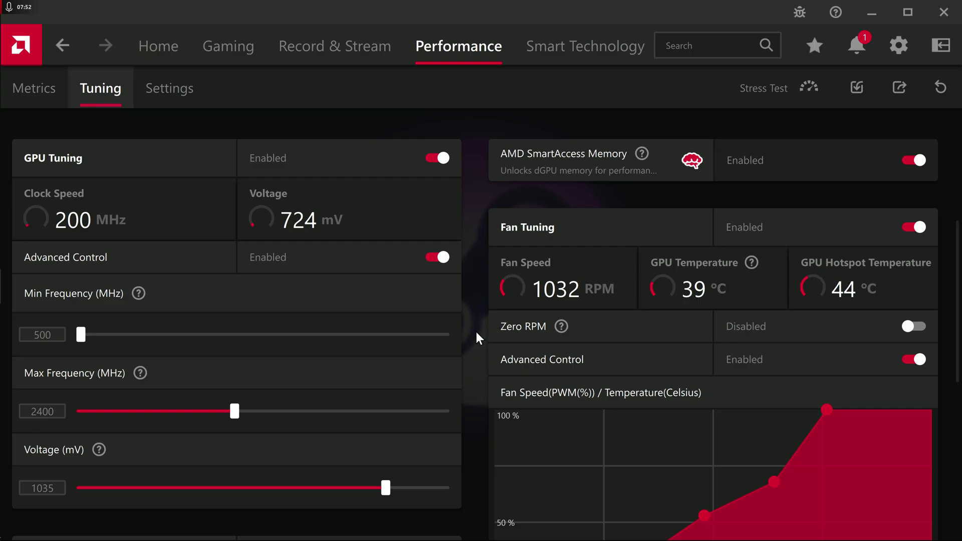
{"action": "scroll", "coordinate": [476, 332], "scroll_direction": "up", "scroll_amount": 2}
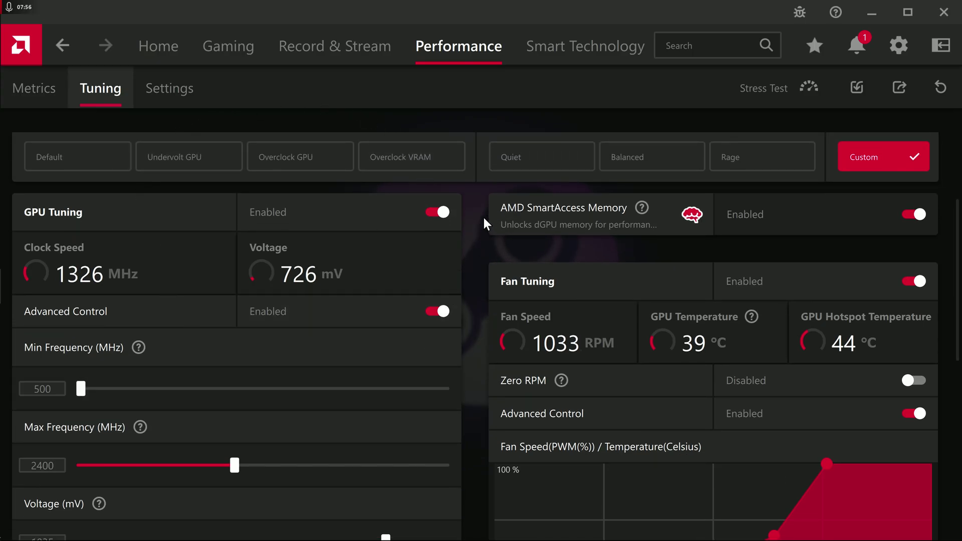
{"action": "scroll", "coordinate": [483, 220], "scroll_direction": "down", "scroll_amount": 2}
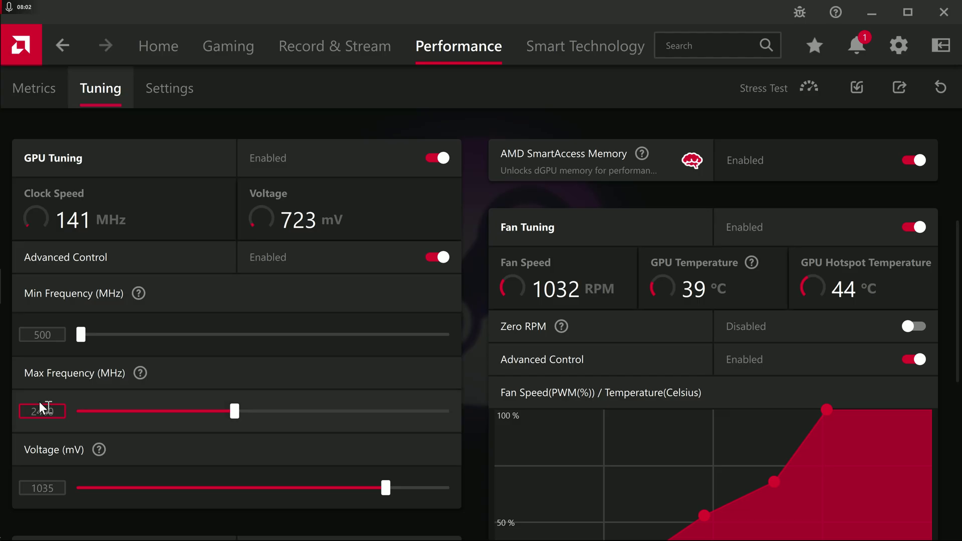
- In Brave, confirm the RX 7900 XT's boost frequency is up to 2400 MHz, then close the browser
{"action": "mouse_move", "coordinate": [2, 310]}
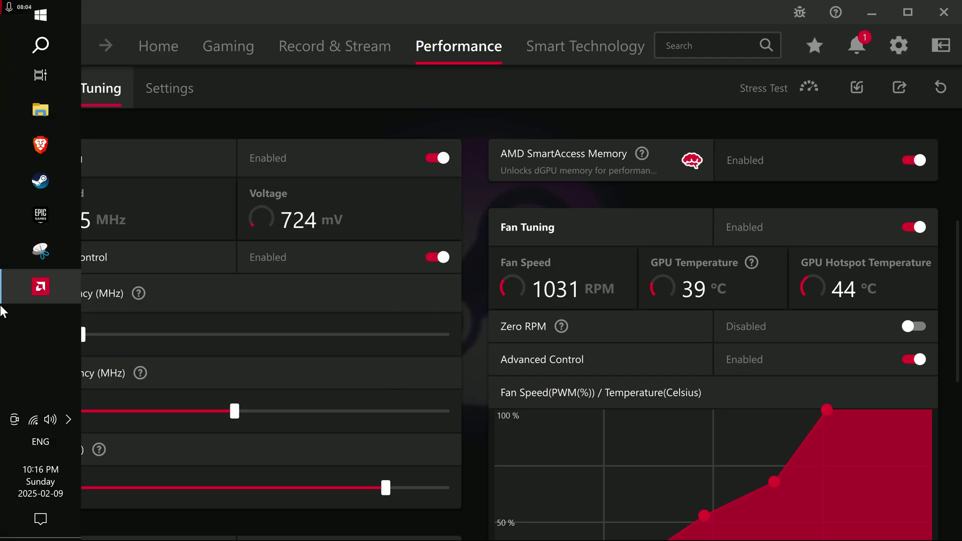
{"action": "left_click", "coordinate": [44, 147]}
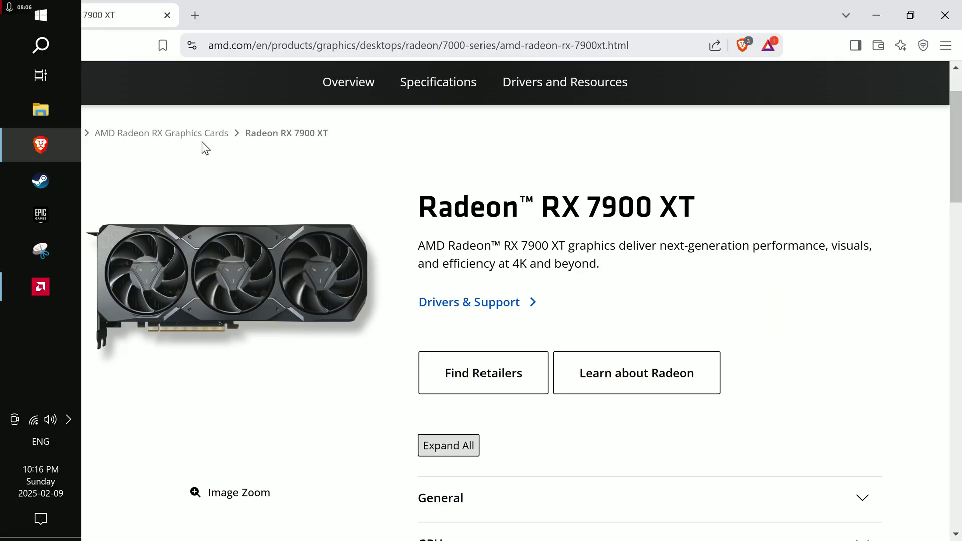
{"action": "scroll", "coordinate": [375, 327], "scroll_direction": "down", "scroll_amount": 3}
{"action": "left_click", "coordinate": [491, 414]}
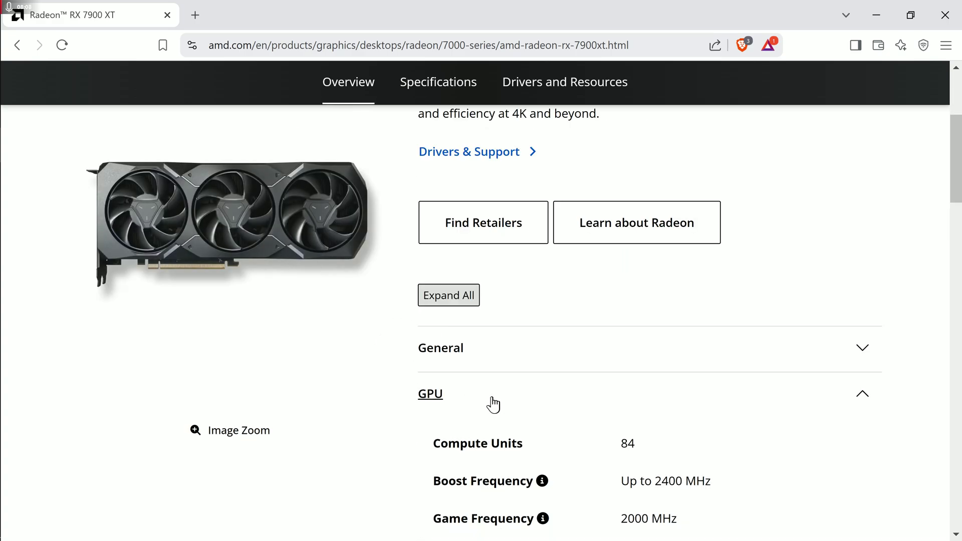
{"action": "scroll", "coordinate": [563, 281], "scroll_direction": "down", "scroll_amount": 1}
{"action": "left_click_drag", "start_coordinate": [759, 418], "coordinate": [482, 405]}
{"action": "left_click", "coordinate": [663, 419]}
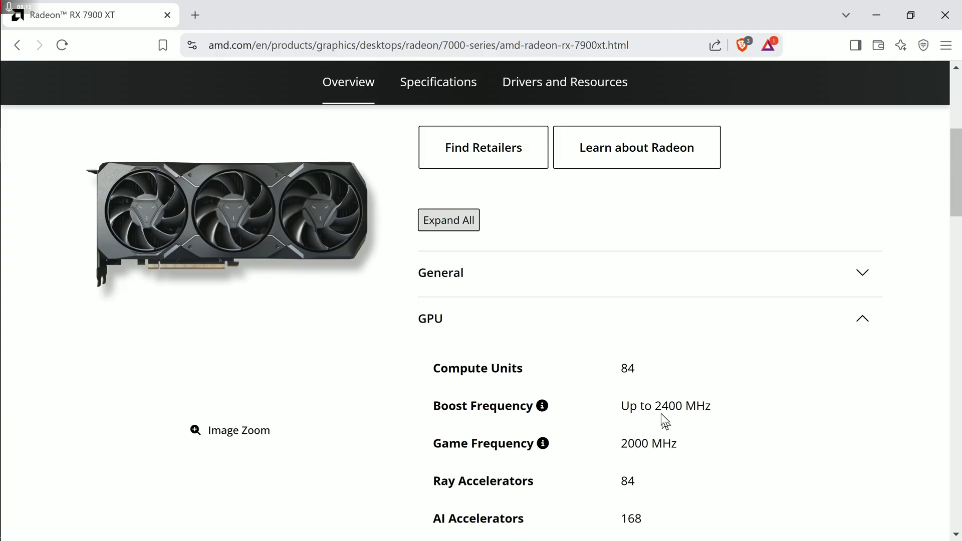
{"action": "left_click", "coordinate": [945, 15]}
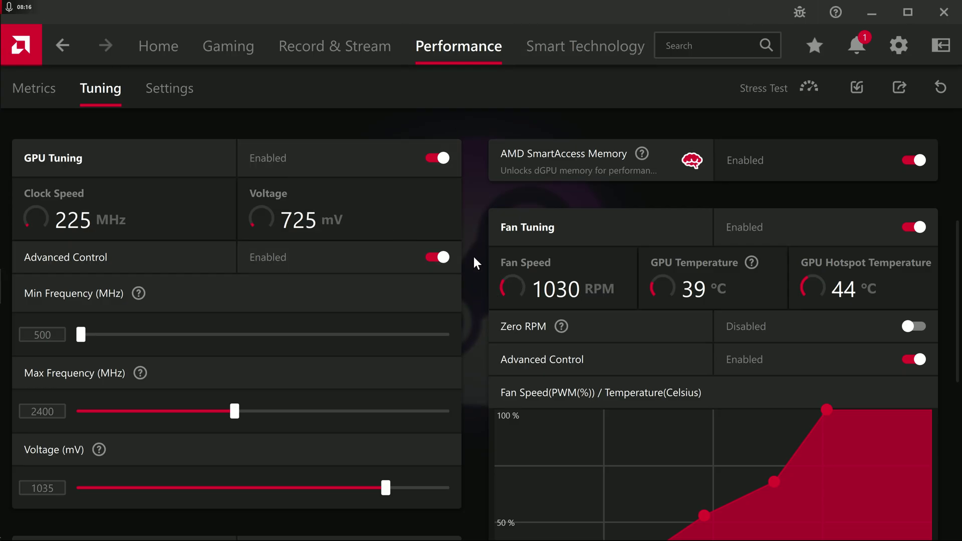
- Review the Performance Tuning settings, then return to the Gaming library of 28 titles
{"action": "scroll", "coordinate": [473, 256], "scroll_direction": "down", "scroll_amount": 3}
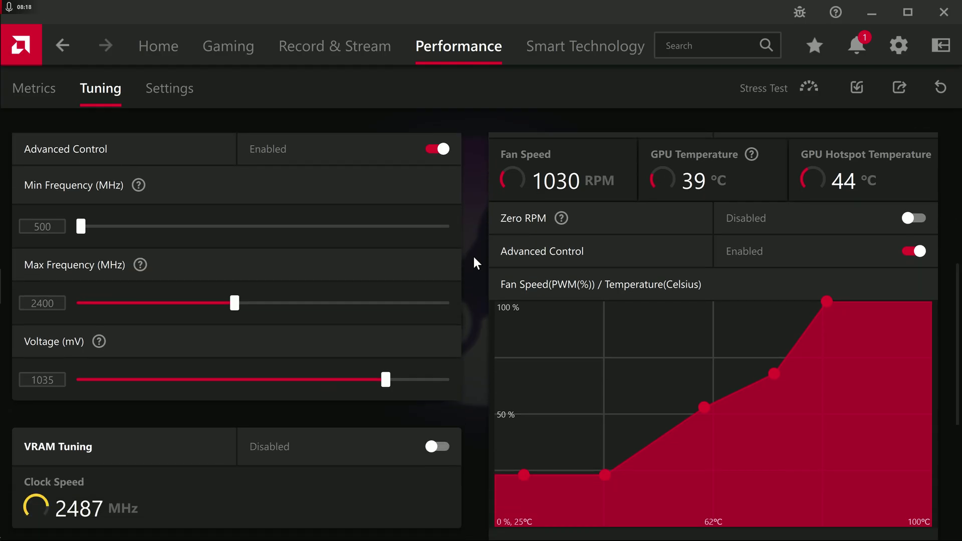
{"action": "scroll", "coordinate": [474, 256], "scroll_direction": "down", "scroll_amount": 3}
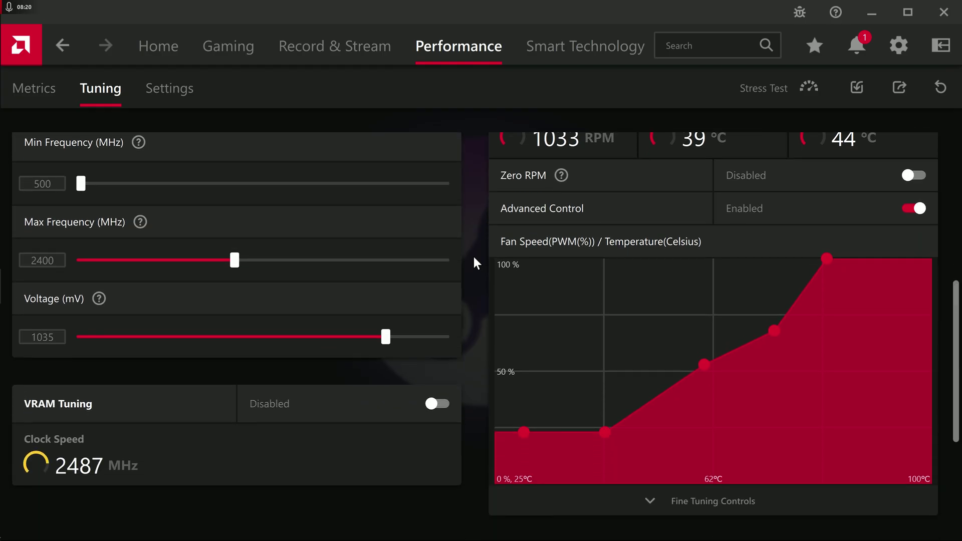
{"action": "scroll", "coordinate": [473, 256], "scroll_direction": "up", "scroll_amount": 7}
{"action": "scroll", "coordinate": [474, 257], "scroll_direction": "up", "scroll_amount": 4}
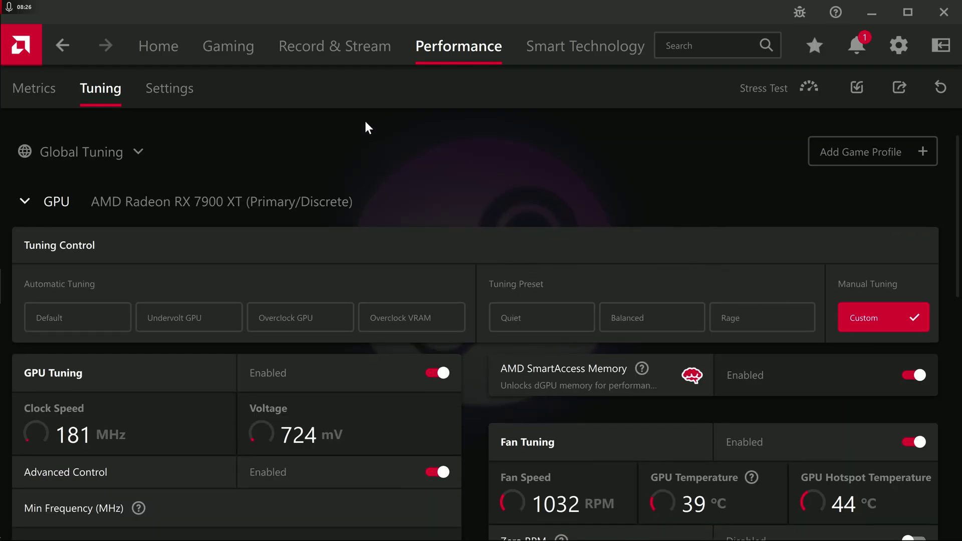
{"action": "left_click", "coordinate": [235, 49]}
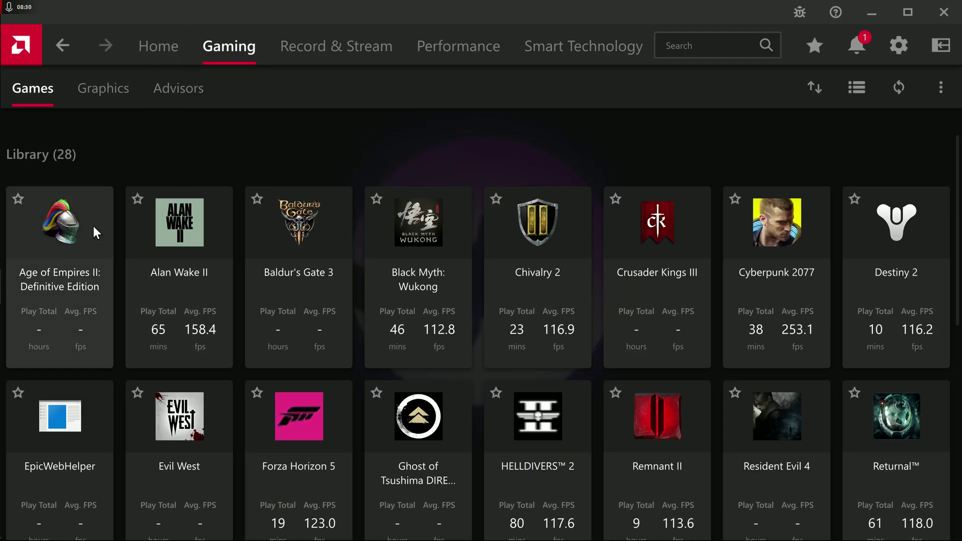
- Create a Tune Game Performance profile for Age of Empires II: Definitive Edition
{"action": "left_click", "coordinate": [93, 226]}
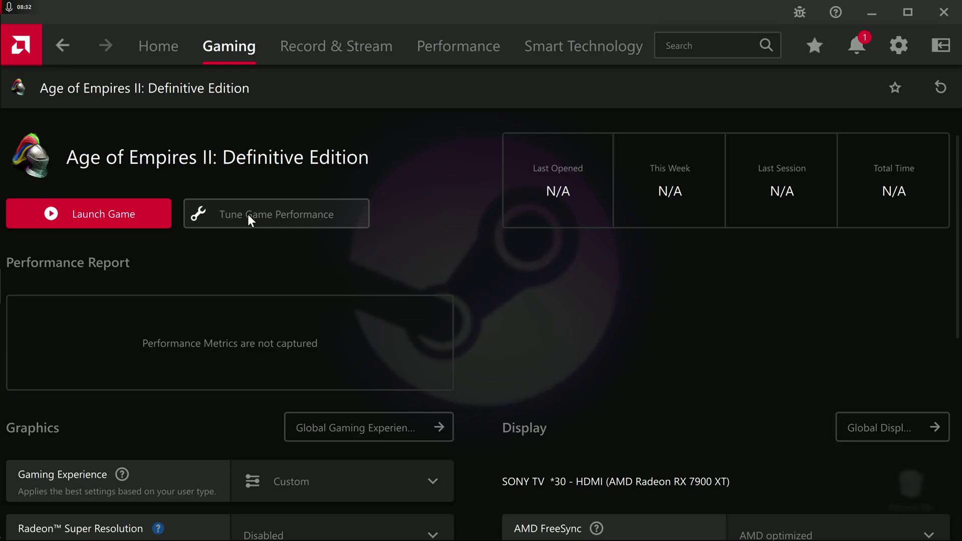
{"action": "left_click", "coordinate": [247, 215]}
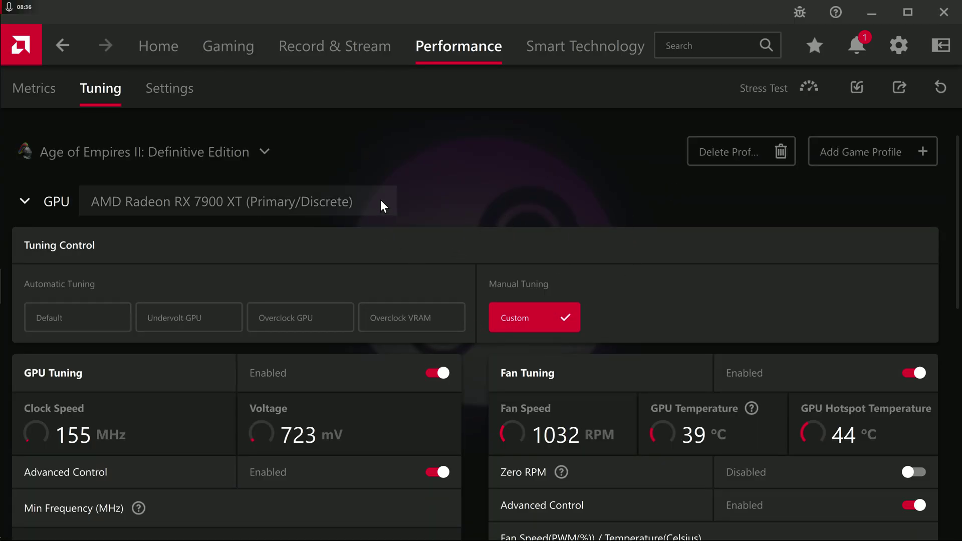
{"action": "scroll", "coordinate": [381, 199], "scroll_direction": "down", "scroll_amount": 1}
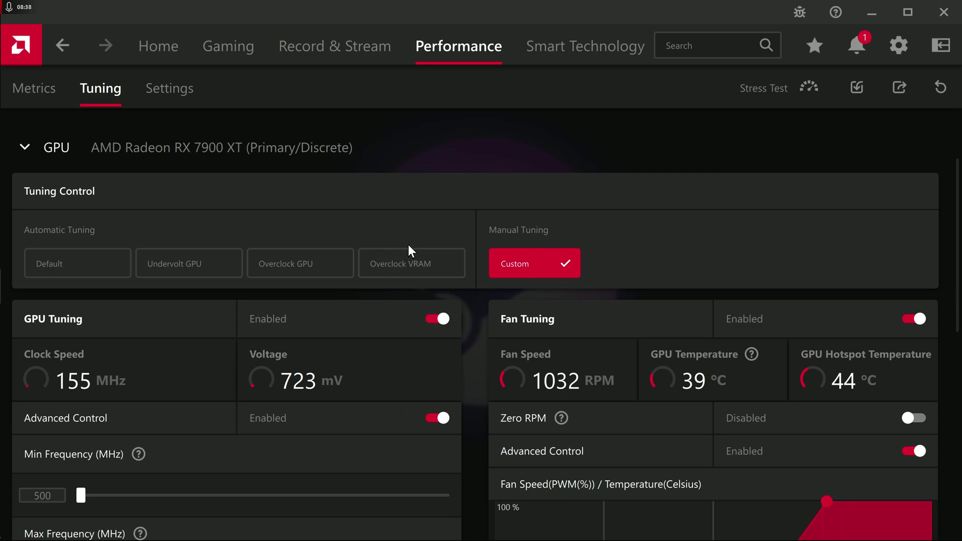
{"action": "scroll", "coordinate": [408, 245], "scroll_direction": "up", "scroll_amount": 1}
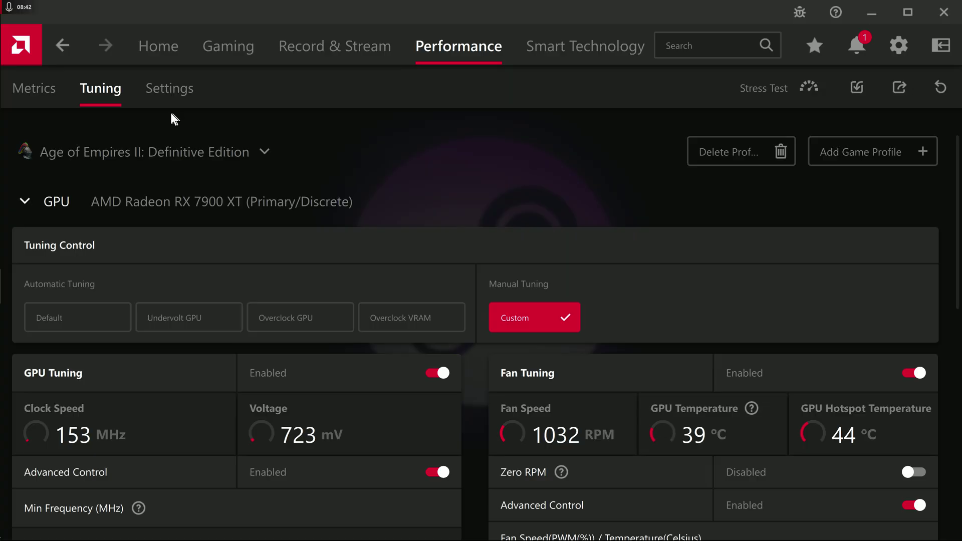
- Check the game's Metrics and Tuning pages, then go back to the game library
{"action": "left_click", "coordinate": [35, 95]}
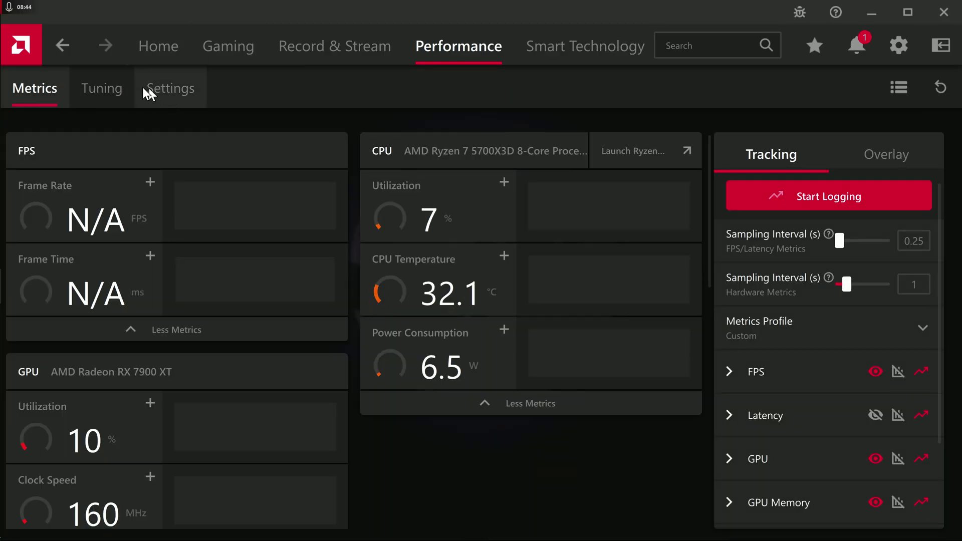
{"action": "left_click", "coordinate": [126, 86]}
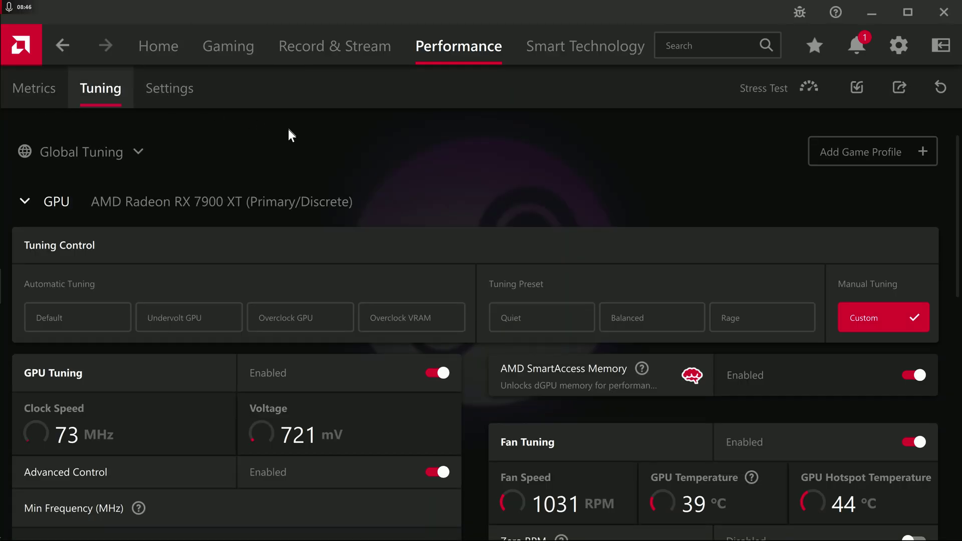
{"action": "scroll", "coordinate": [413, 236], "scroll_direction": "down", "scroll_amount": 7}
{"action": "scroll", "coordinate": [419, 264], "scroll_direction": "down", "scroll_amount": 1}
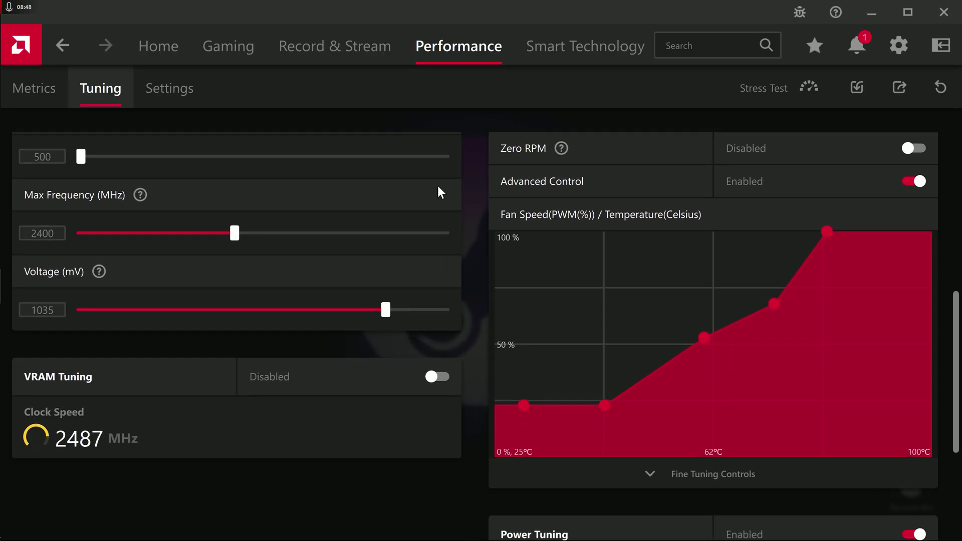
{"action": "scroll", "coordinate": [472, 254], "scroll_direction": "up", "scroll_amount": 8}
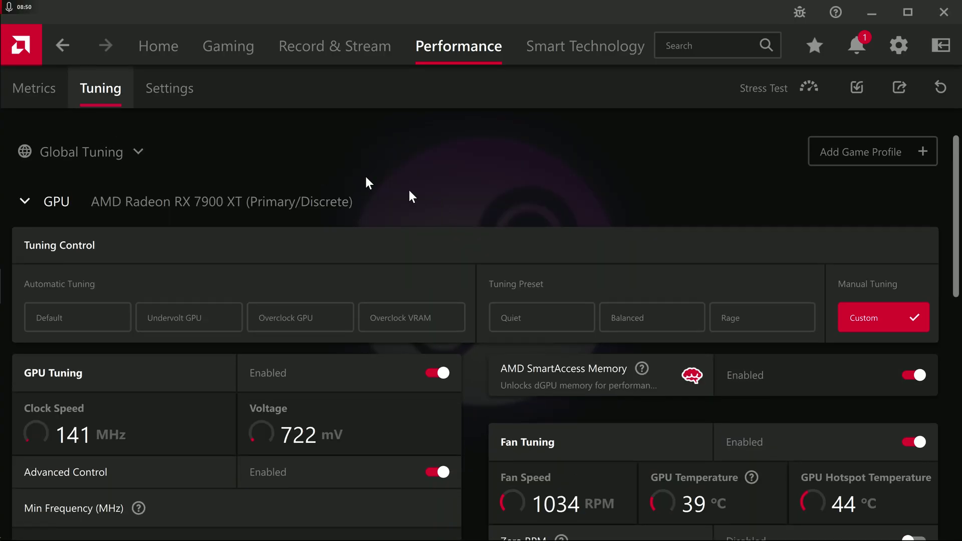
{"action": "left_click", "coordinate": [215, 69]}
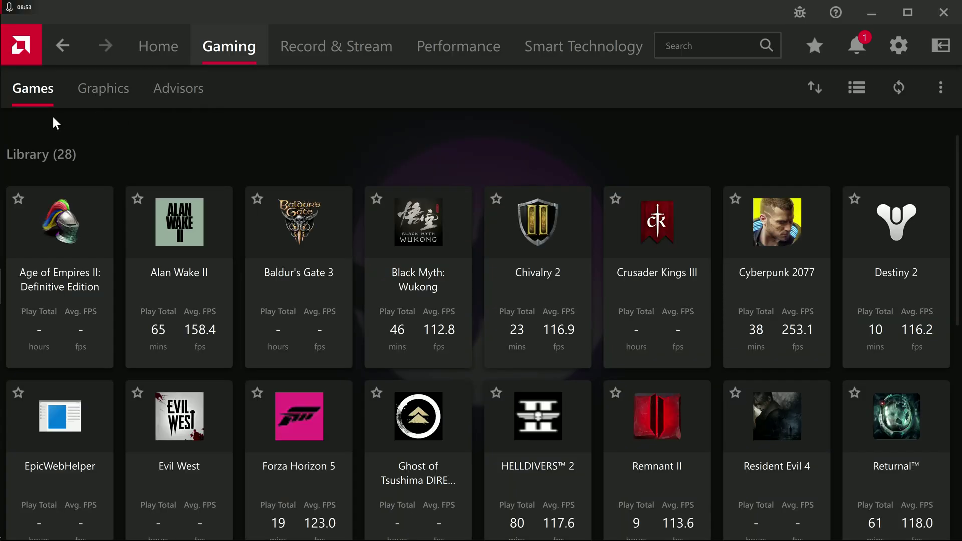
{"action": "left_click", "coordinate": [157, 54]}
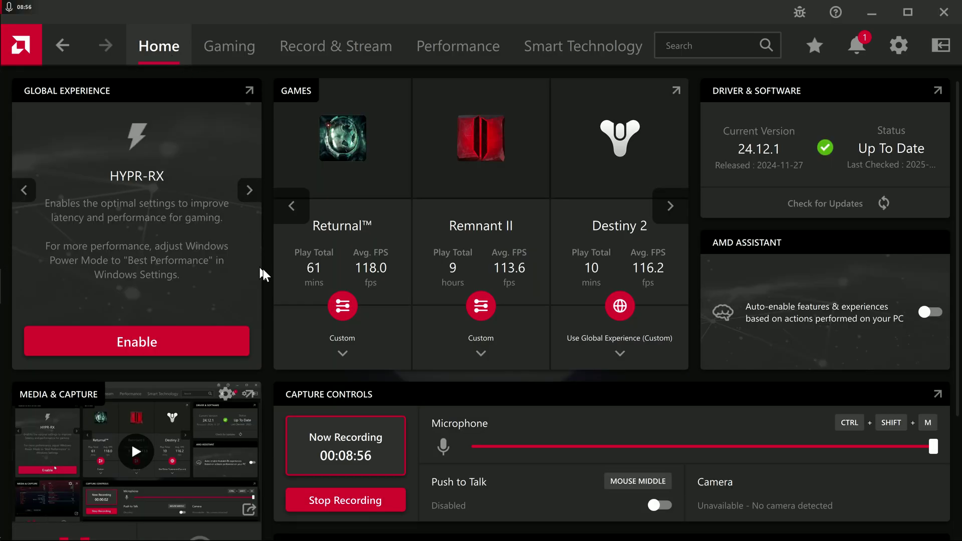
{"action": "left_click", "coordinate": [234, 54]}
{"action": "left_click", "coordinate": [112, 91]}
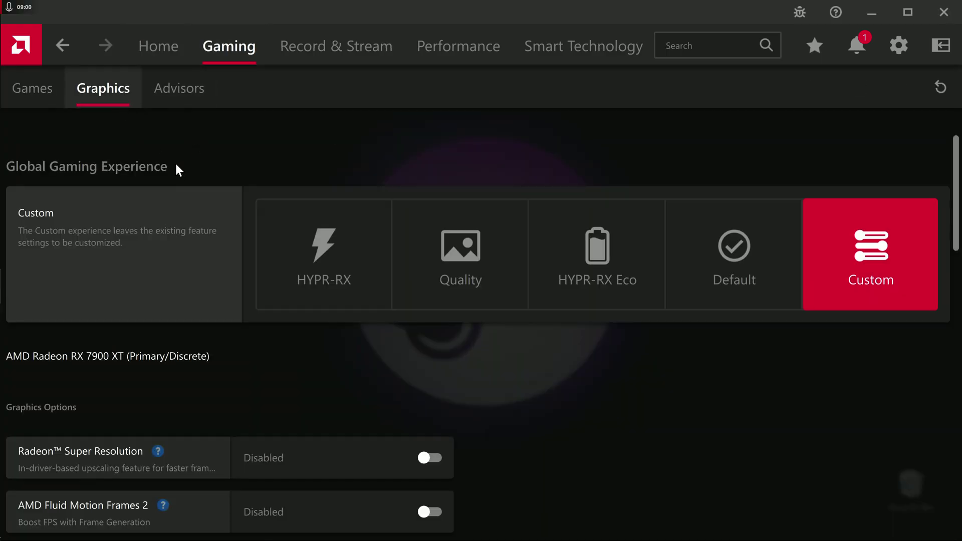
{"action": "scroll", "coordinate": [177, 162], "scroll_direction": "down", "scroll_amount": 3}
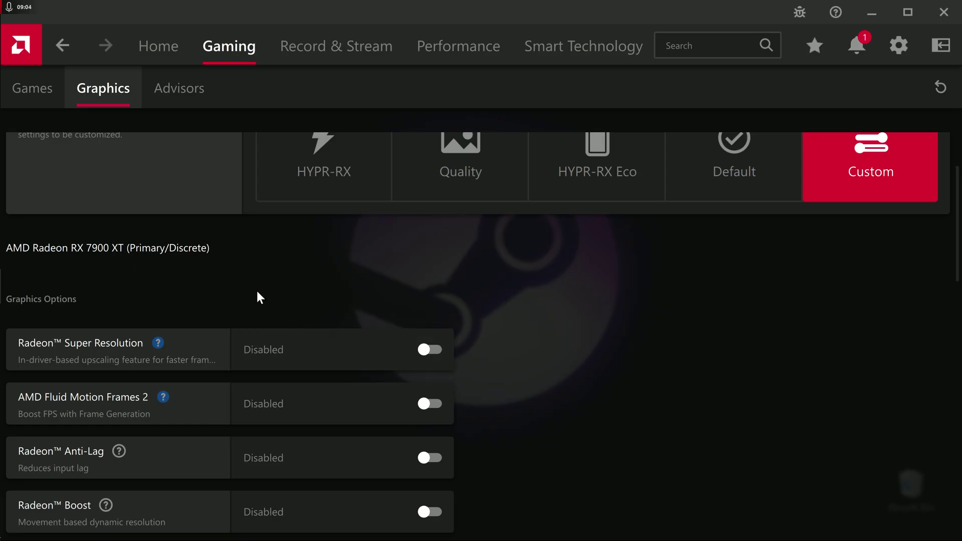
{"action": "scroll", "coordinate": [257, 292], "scroll_direction": "down", "scroll_amount": 2}
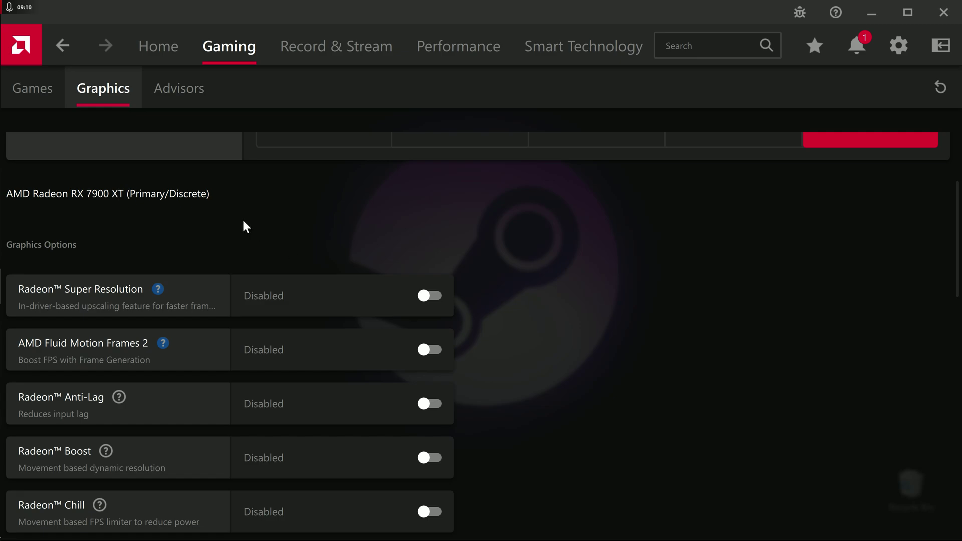
{"action": "scroll", "coordinate": [191, 308], "scroll_direction": "down", "scroll_amount": 2}
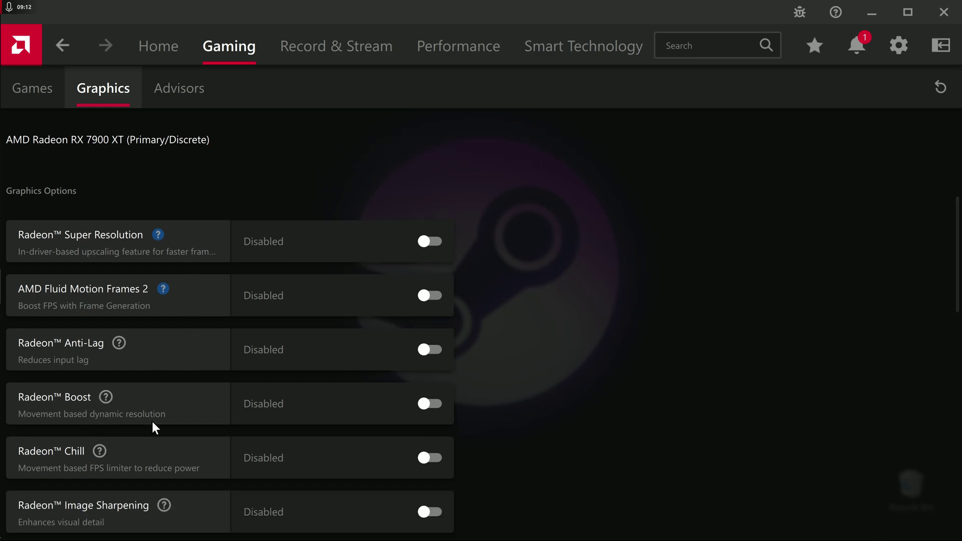
{"action": "scroll", "coordinate": [166, 403], "scroll_direction": "down", "scroll_amount": 2}
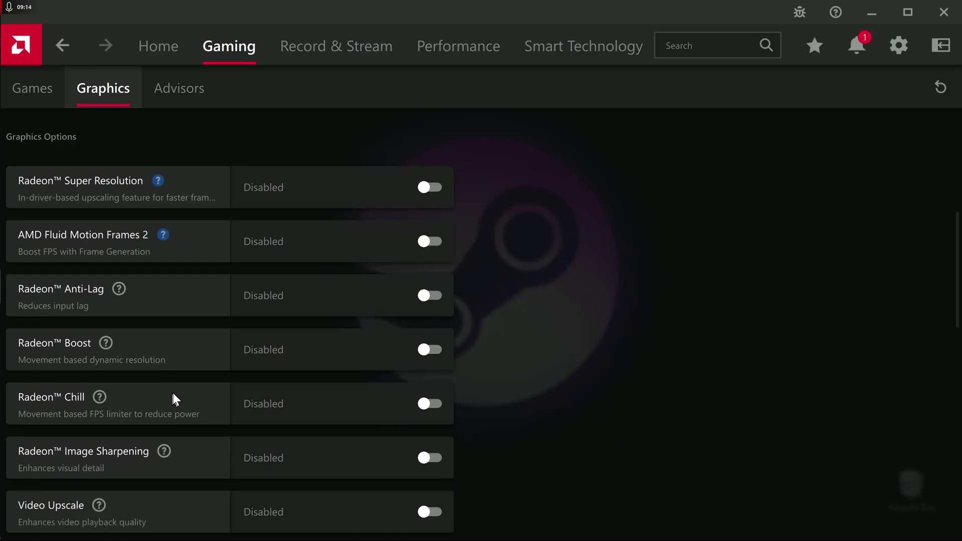
{"action": "scroll", "coordinate": [528, 361], "scroll_direction": "up", "scroll_amount": 10}
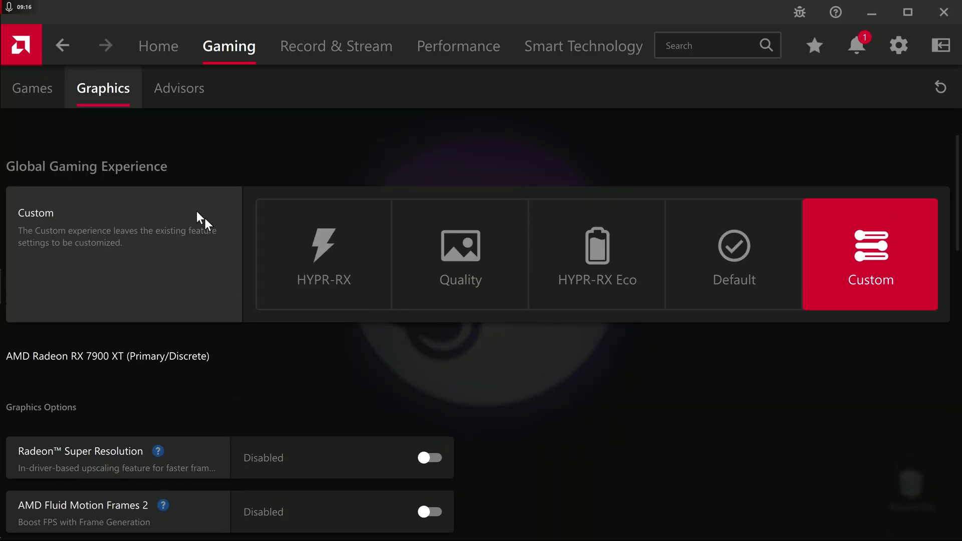
{"action": "left_click", "coordinate": [29, 83]}
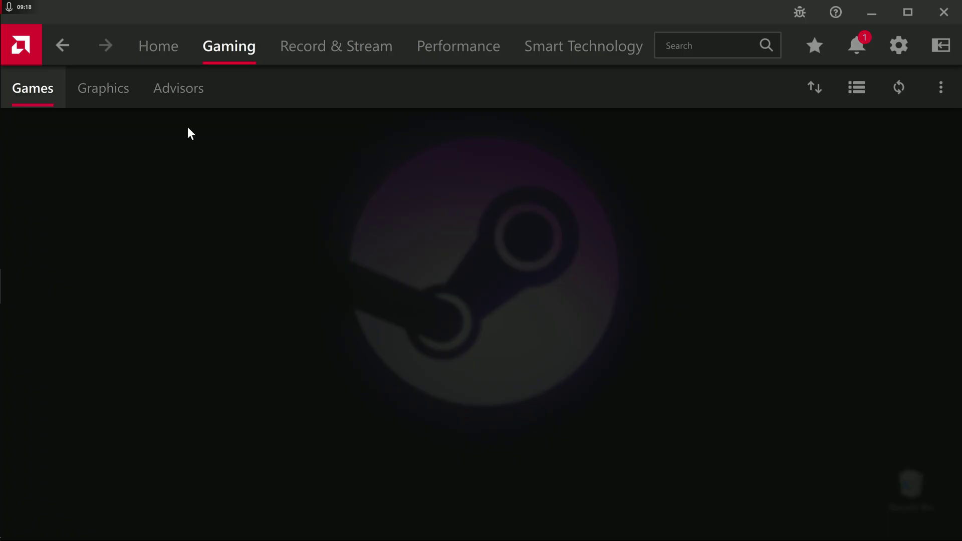